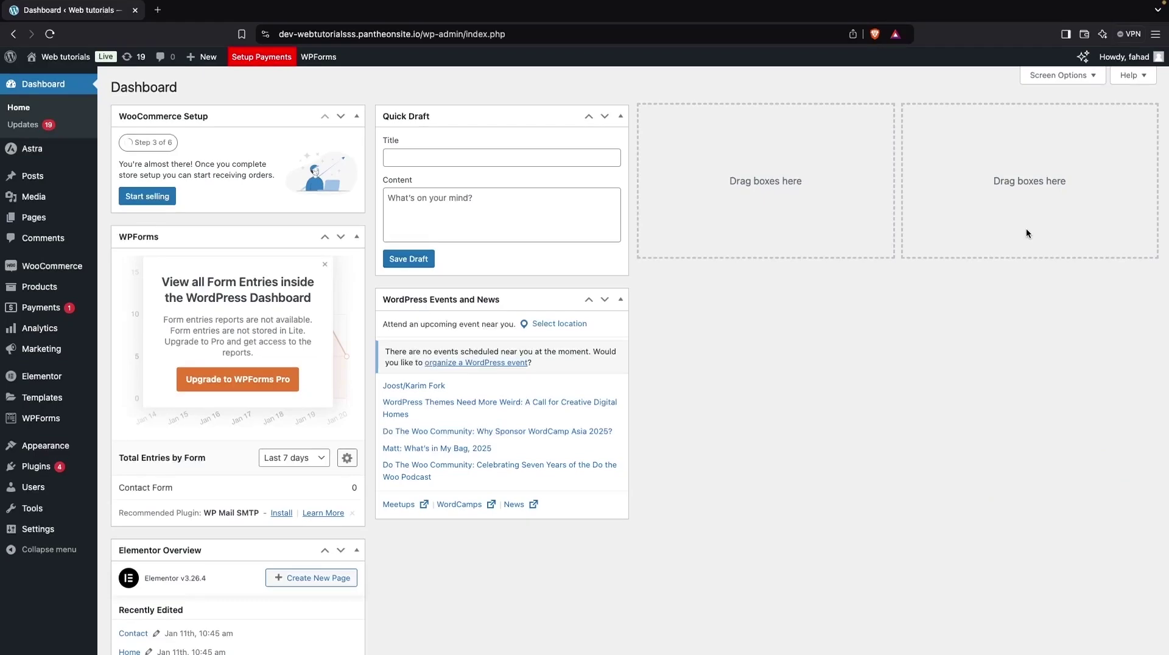
- Go to the Add New Plugin page from the Plugins menu in the admin sidebar
mouse_move(69, 470)
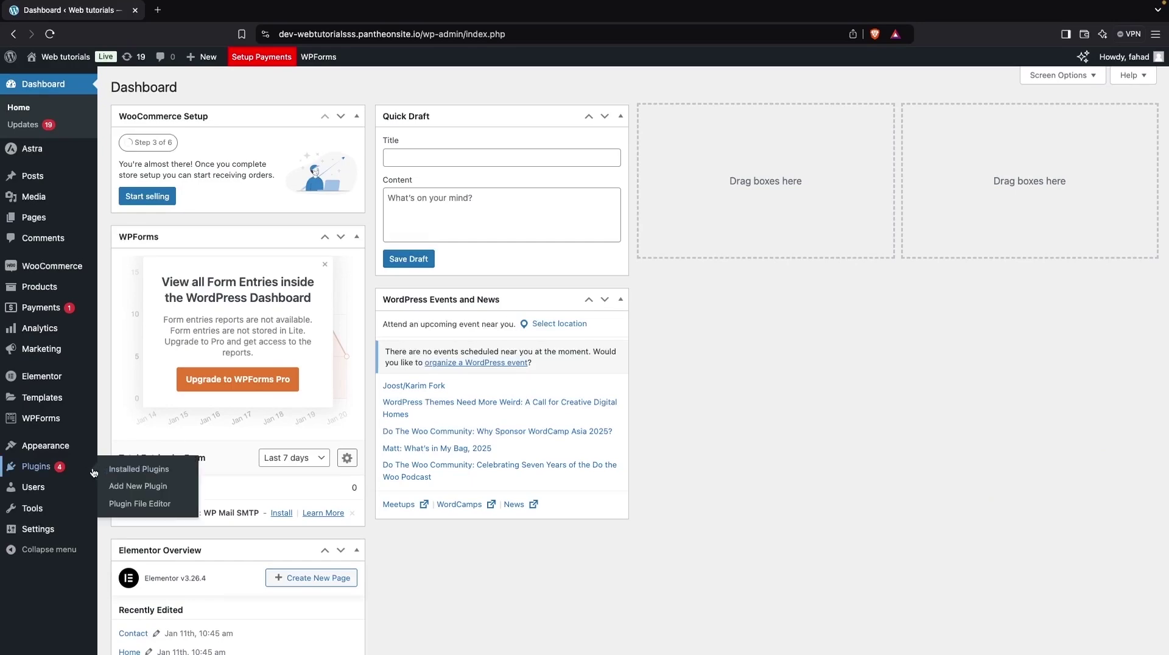
left_click(139, 487)
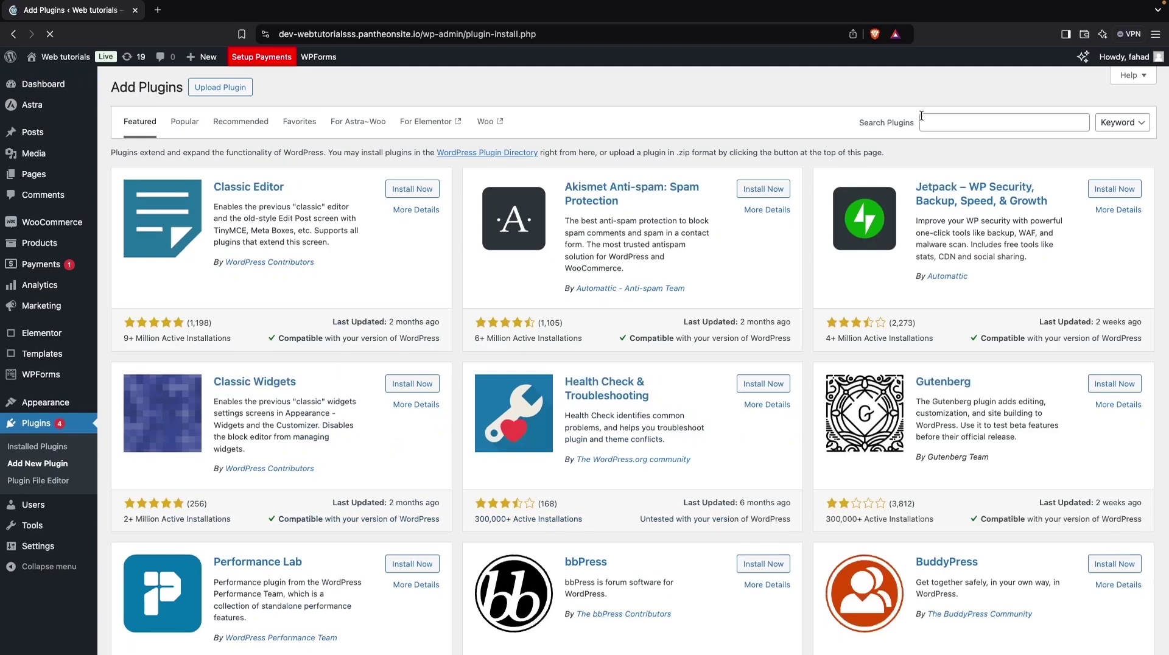
- Search the plugin directory for 'white label cms', then install and activate White Label CMS
left_click(925, 118)
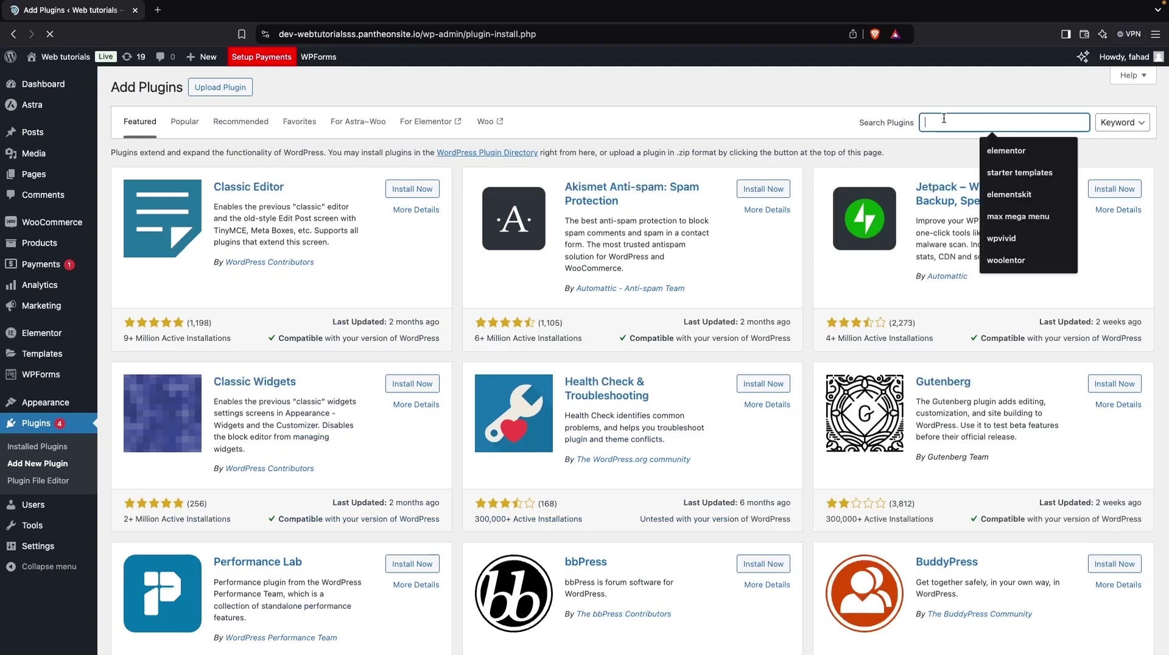
type("white label cms")
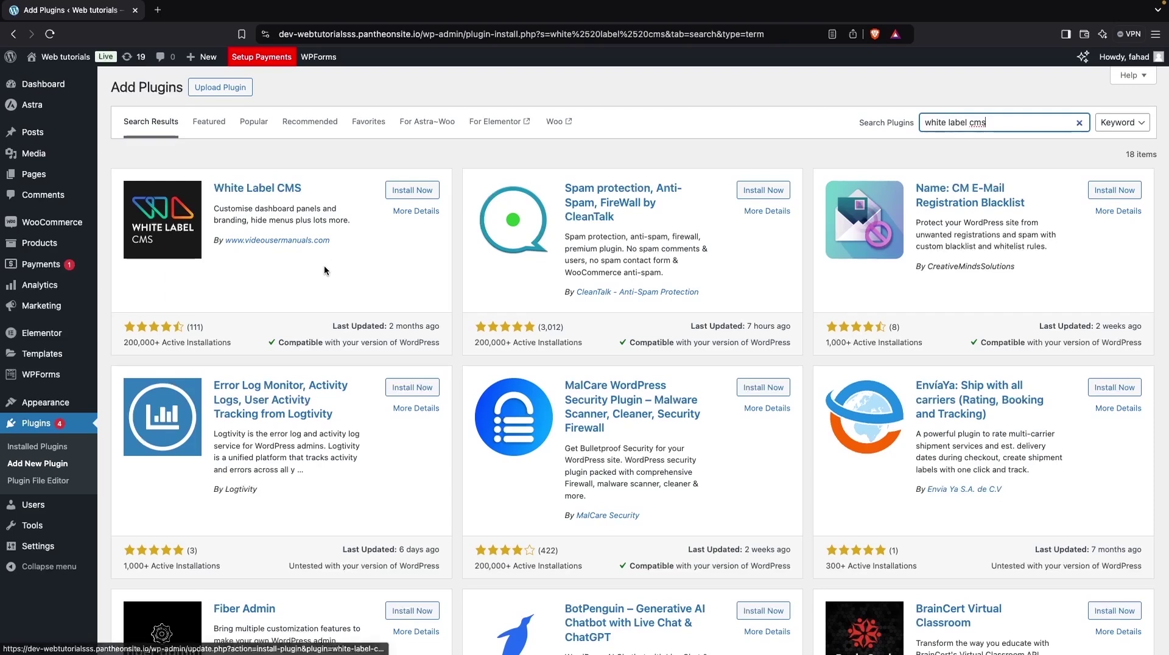
left_click(395, 191)
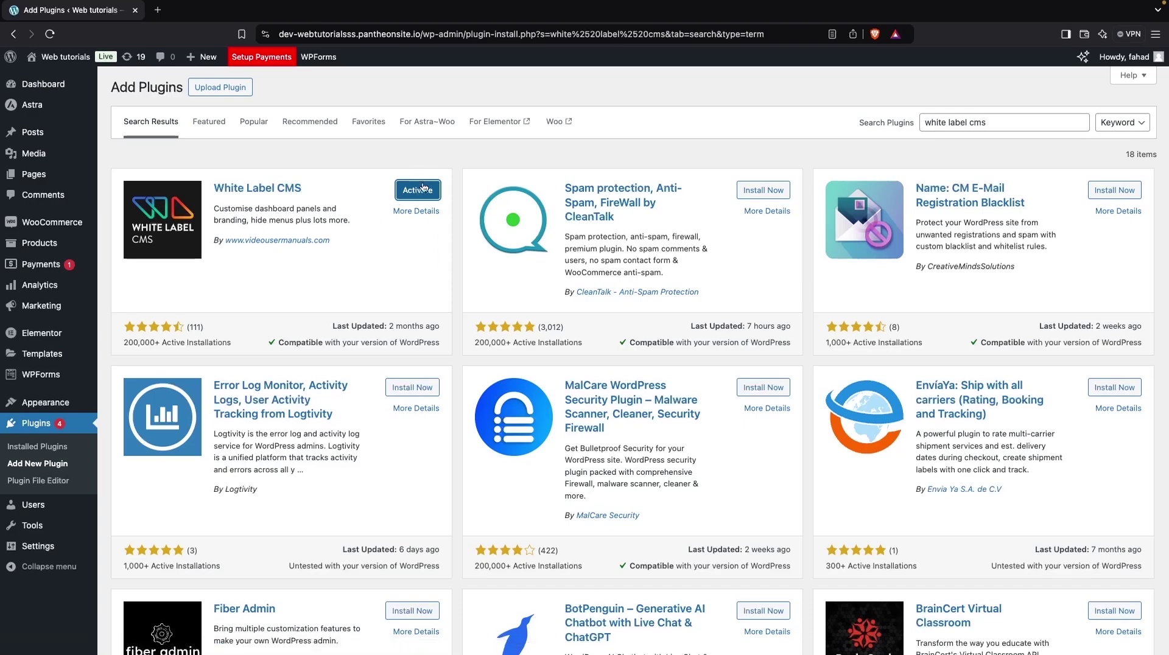
left_click(424, 188)
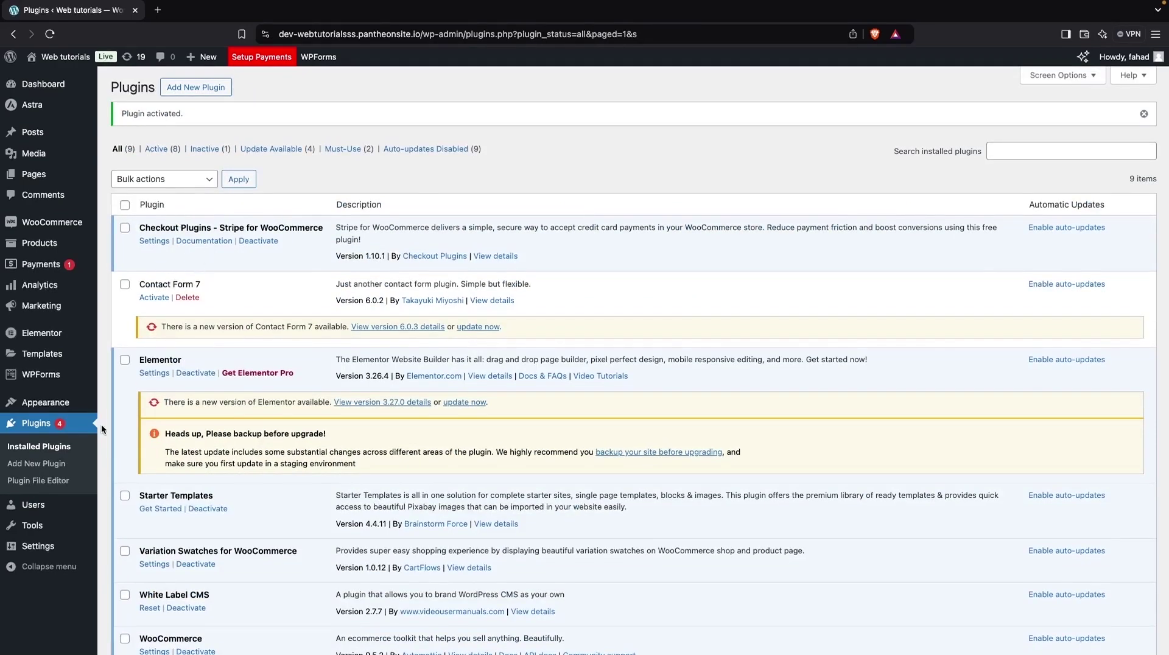
- Open Settings > White Label CMS from the admin sidebar
mouse_move(77, 555)
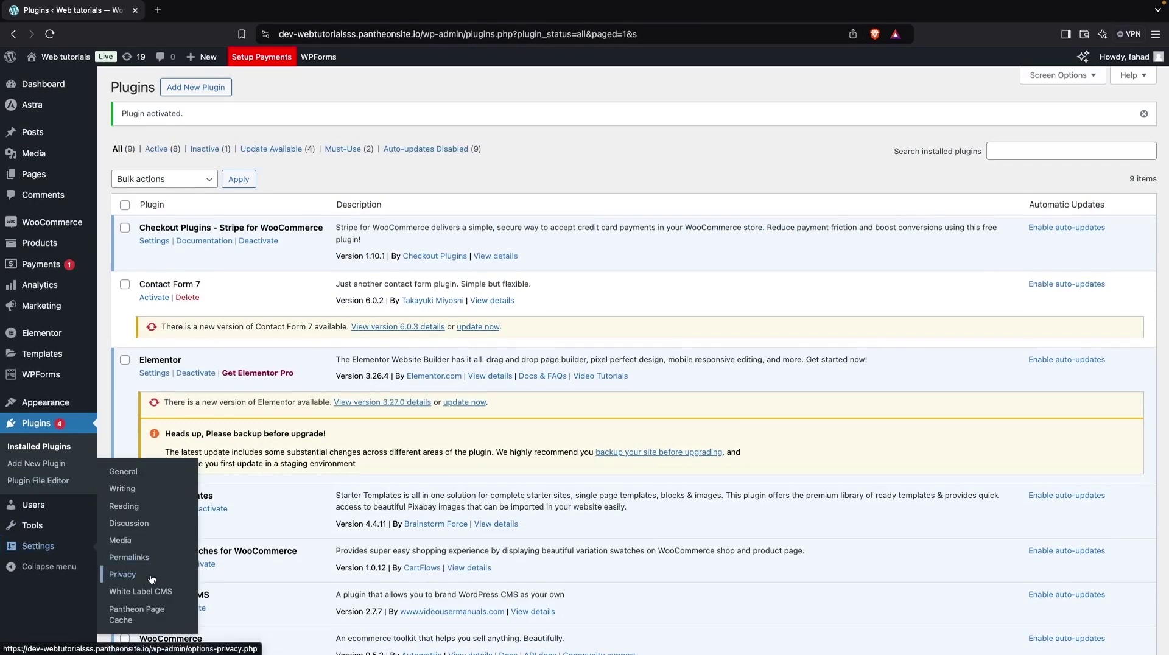
left_click(140, 592)
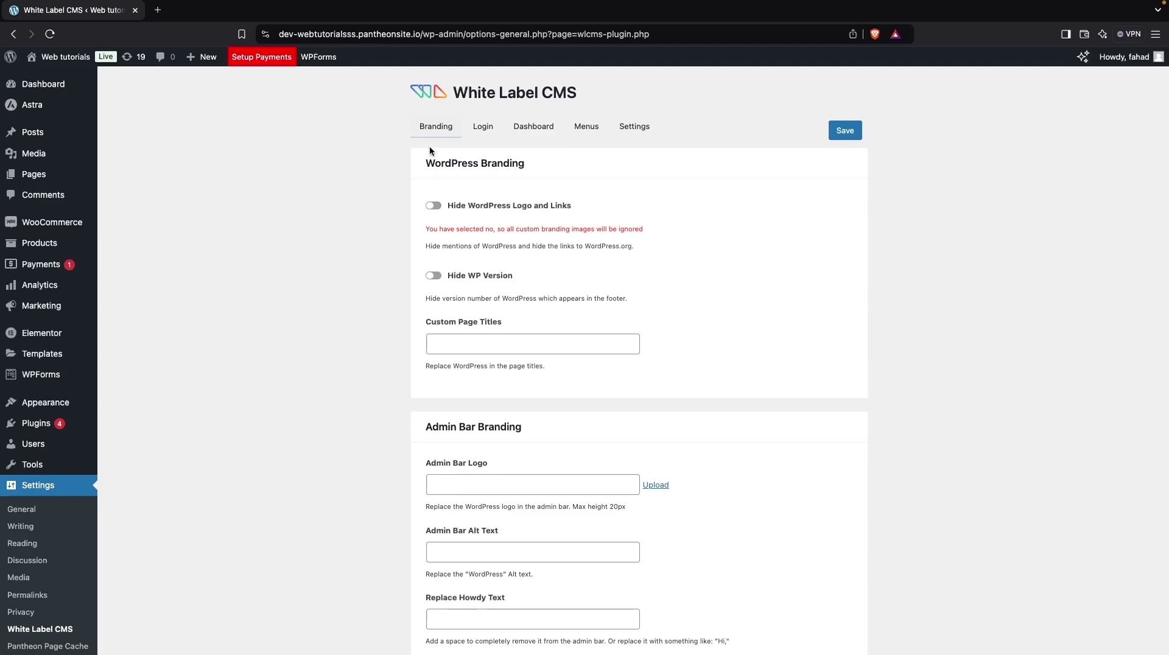
- On the Branding tab, turn on Hide WordPress Logo and Links and Hide WP Version
scroll(430, 148, "down", 2)
scroll(430, 148, "up", 2)
left_click(432, 207)
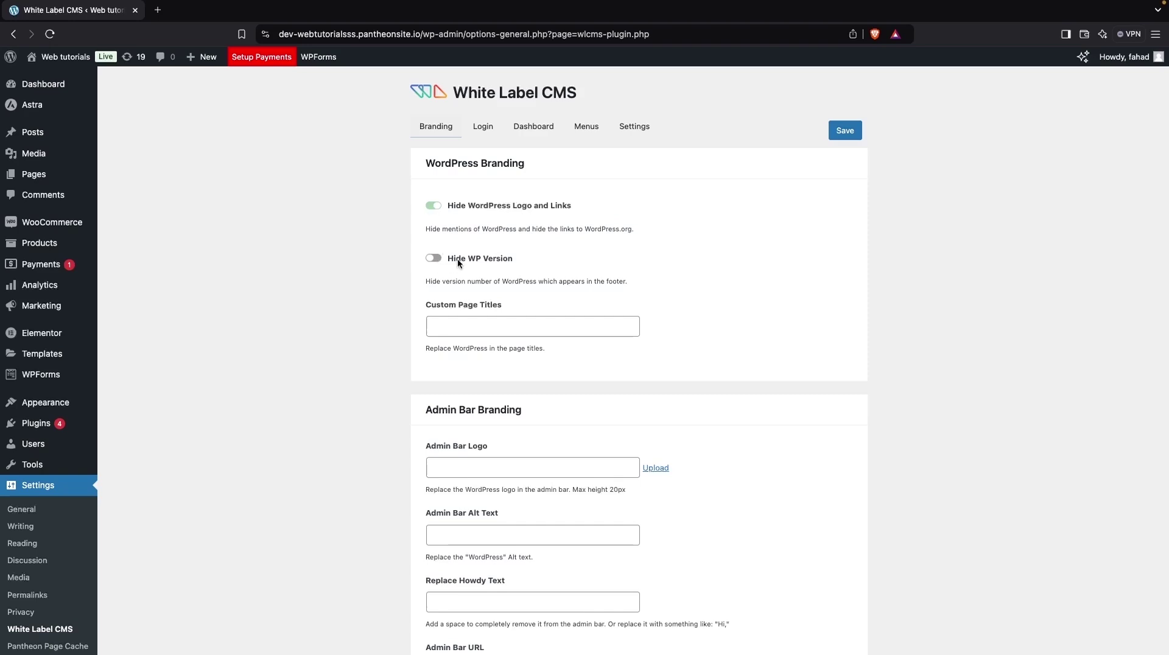
scroll(466, 269, "down", 15)
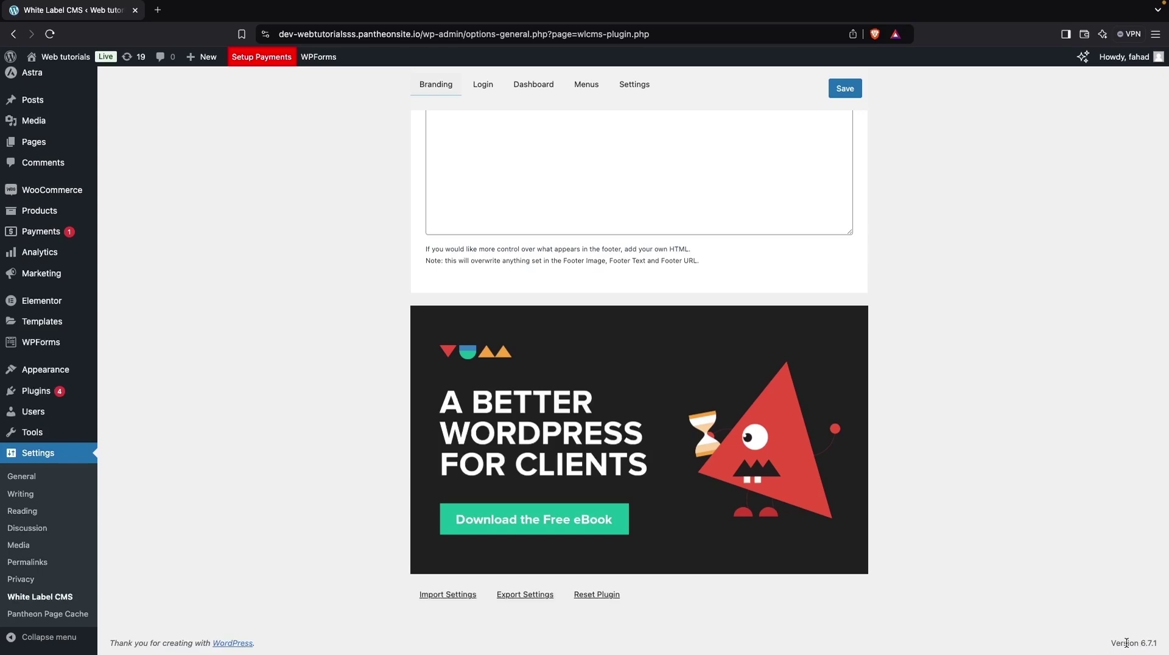
scroll(856, 508, "up", 15)
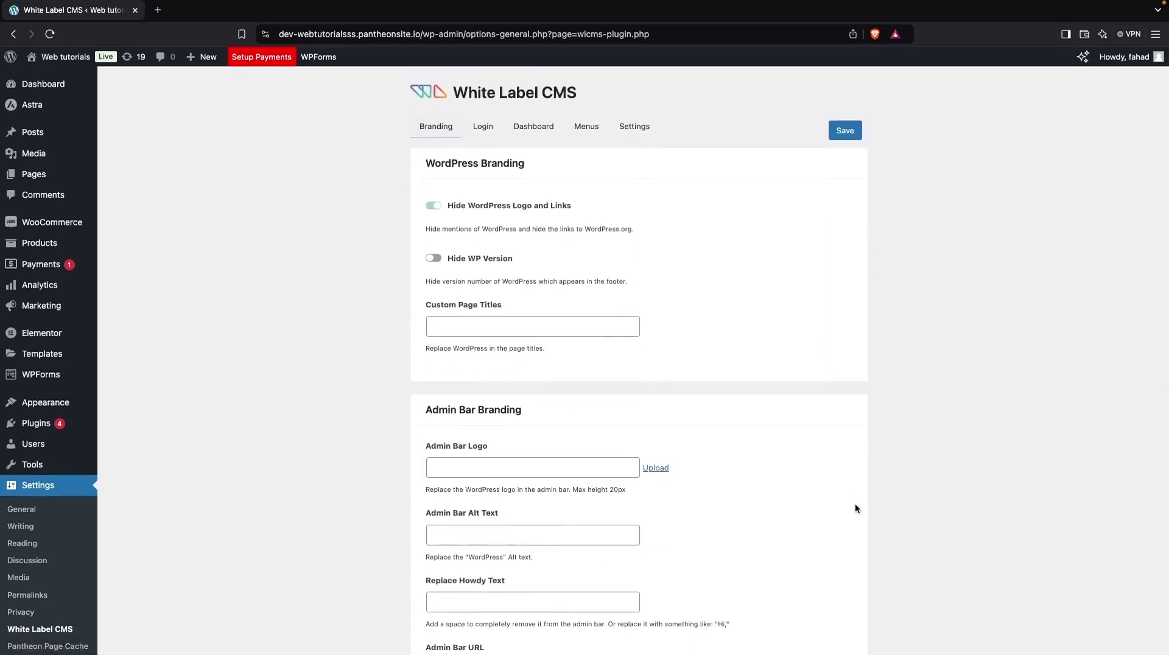
left_click(432, 260)
scroll(438, 272, "down", 2)
scroll(437, 272, "up", 1)
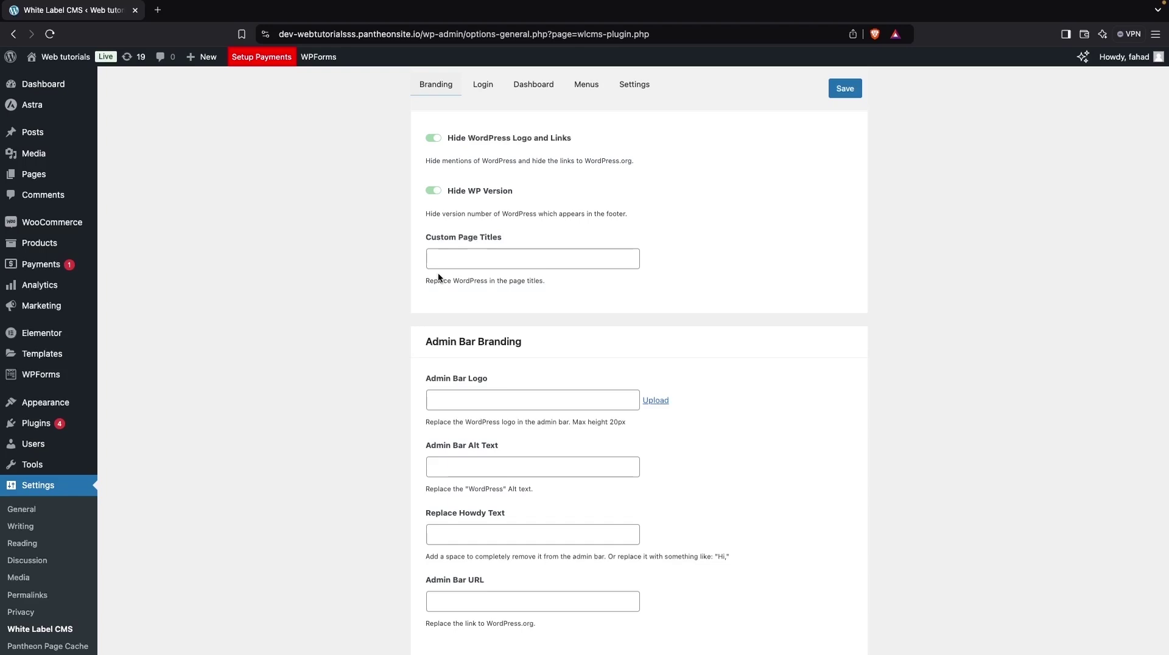
scroll(438, 272, "down", 4)
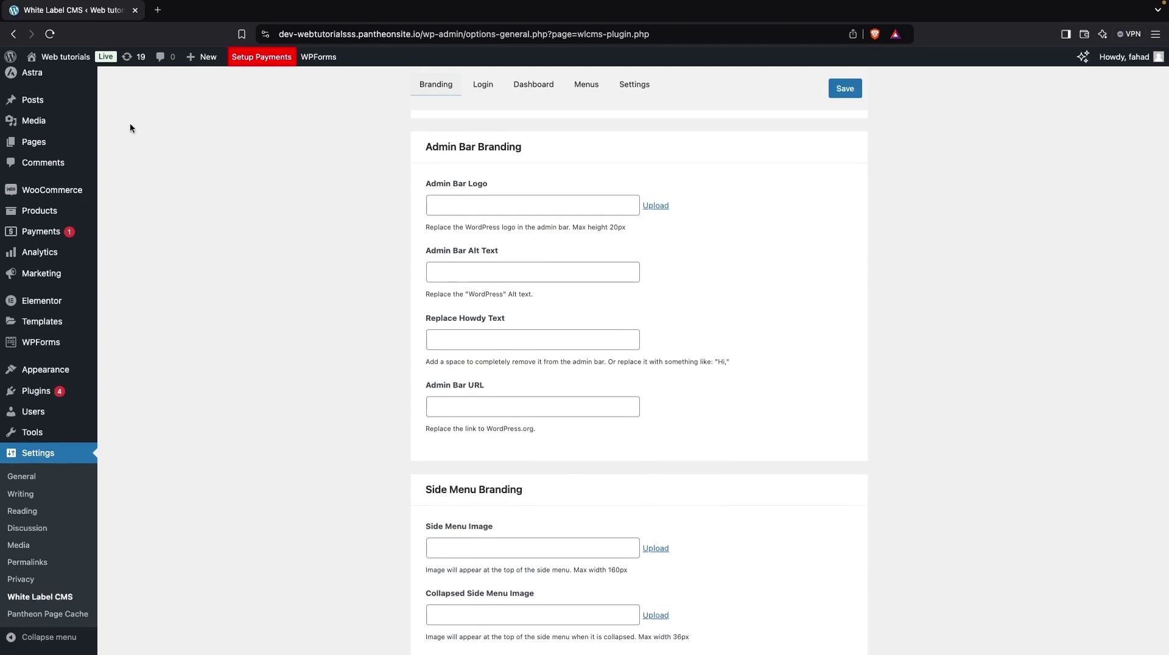
- Set the red overlapping-circles image from the Media Library as the Admin Bar Logo
mouse_move(15, 68)
left_click(654, 207)
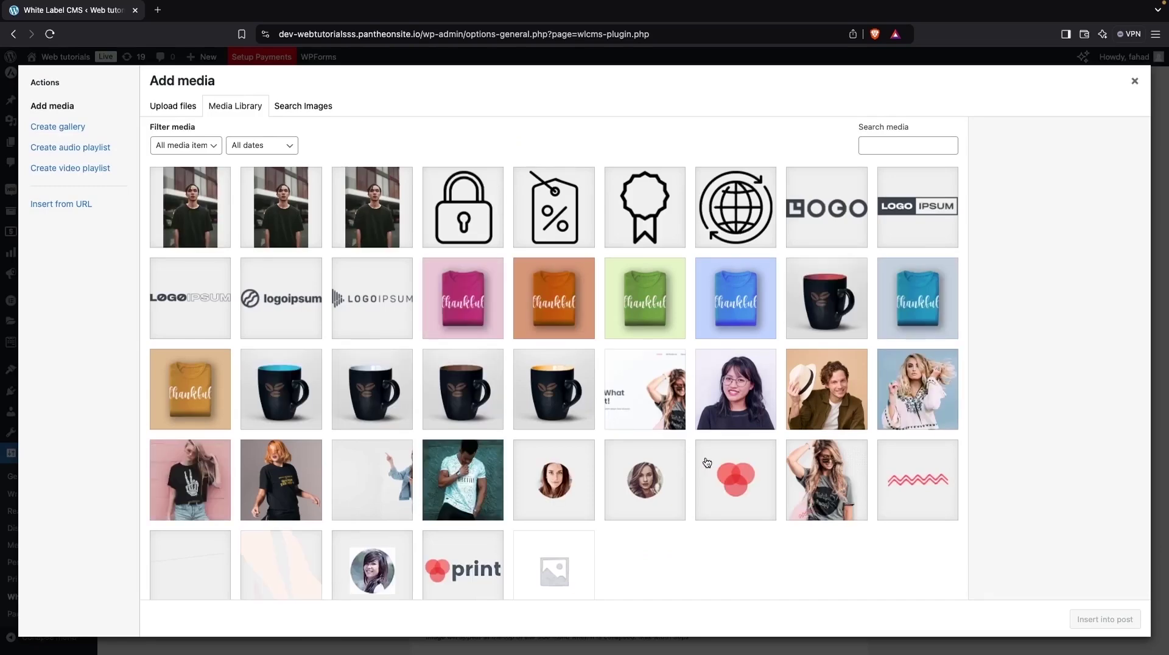
left_click(718, 473)
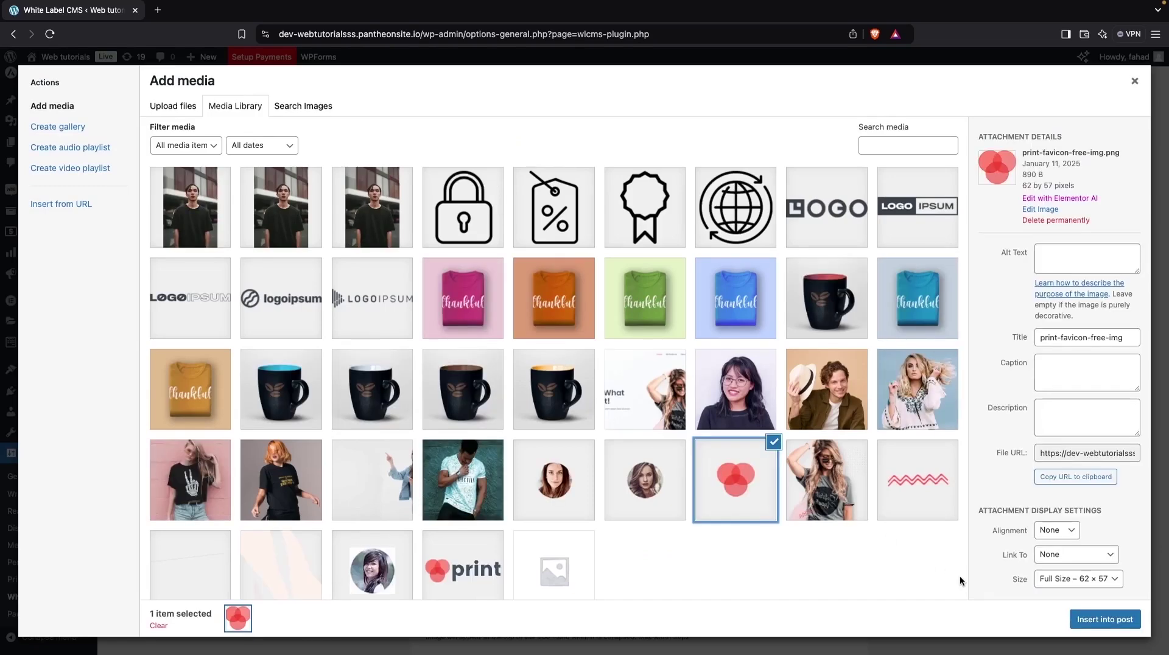
left_click(1087, 620)
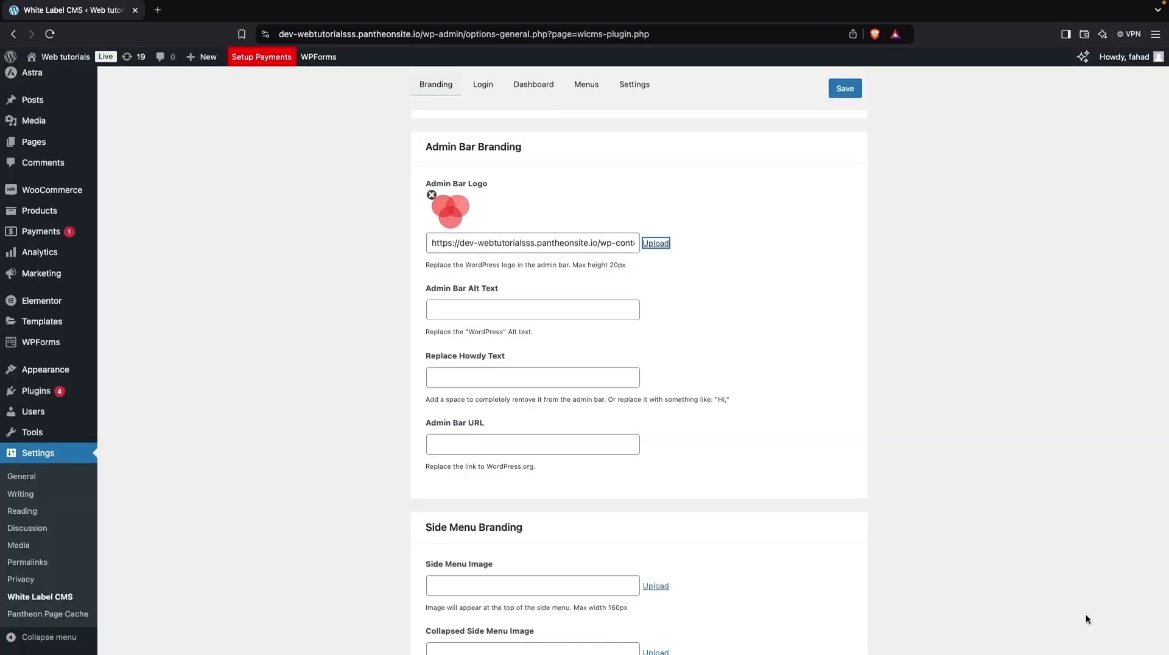
left_click(510, 311)
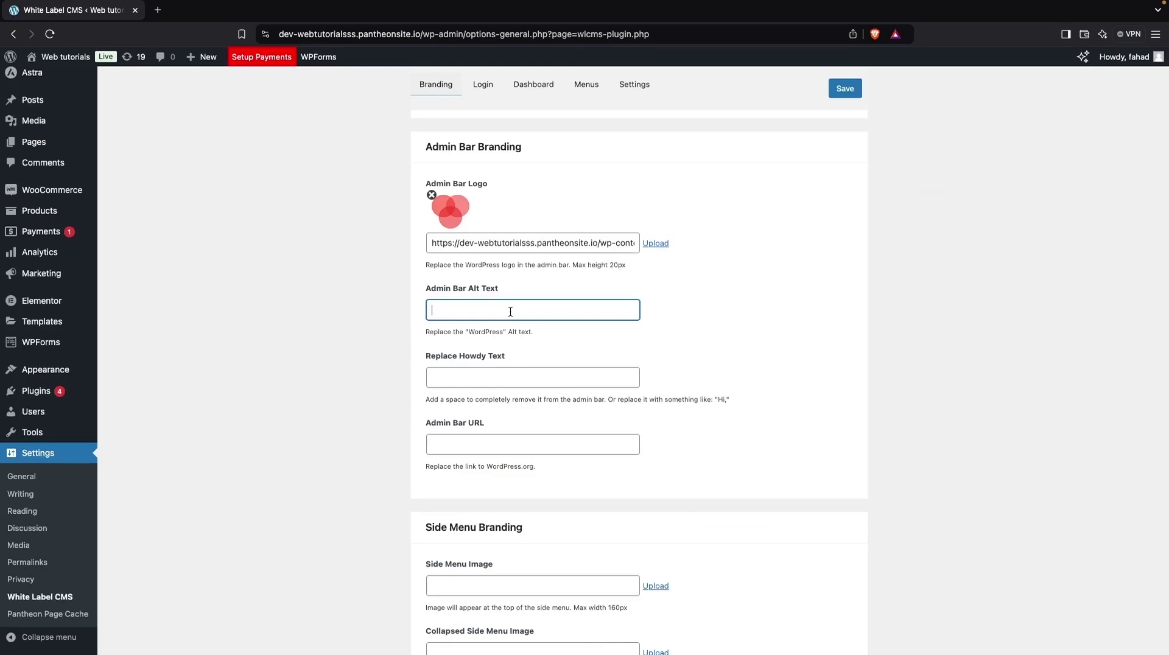
scroll(517, 286, "down", 2)
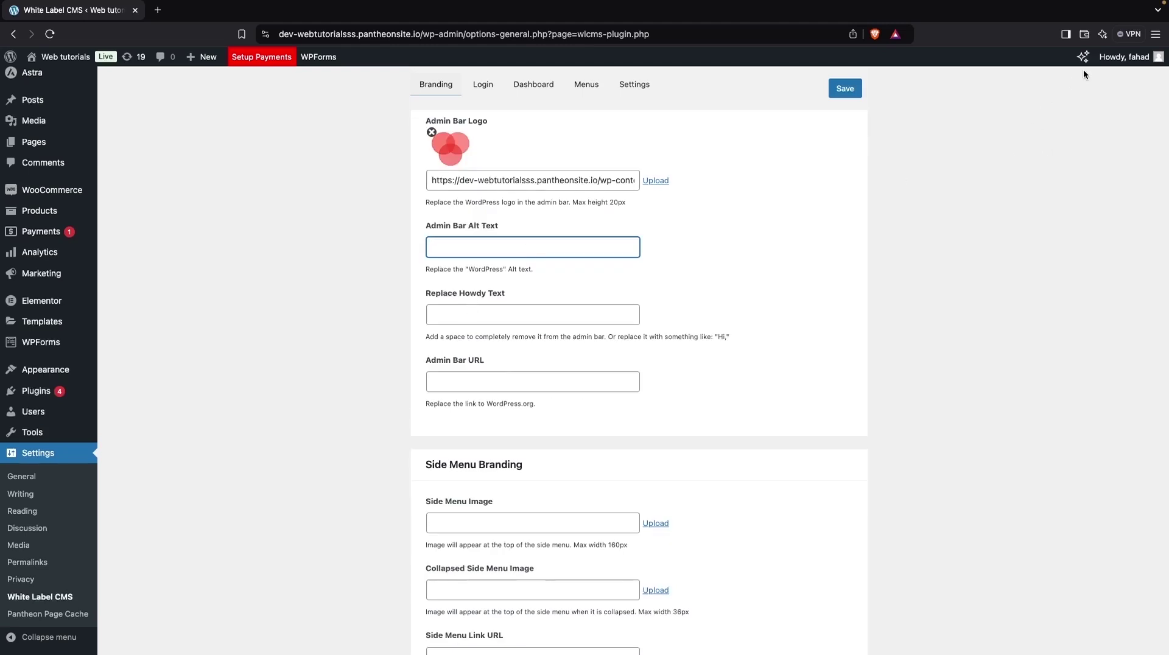
mouse_move(1101, 59)
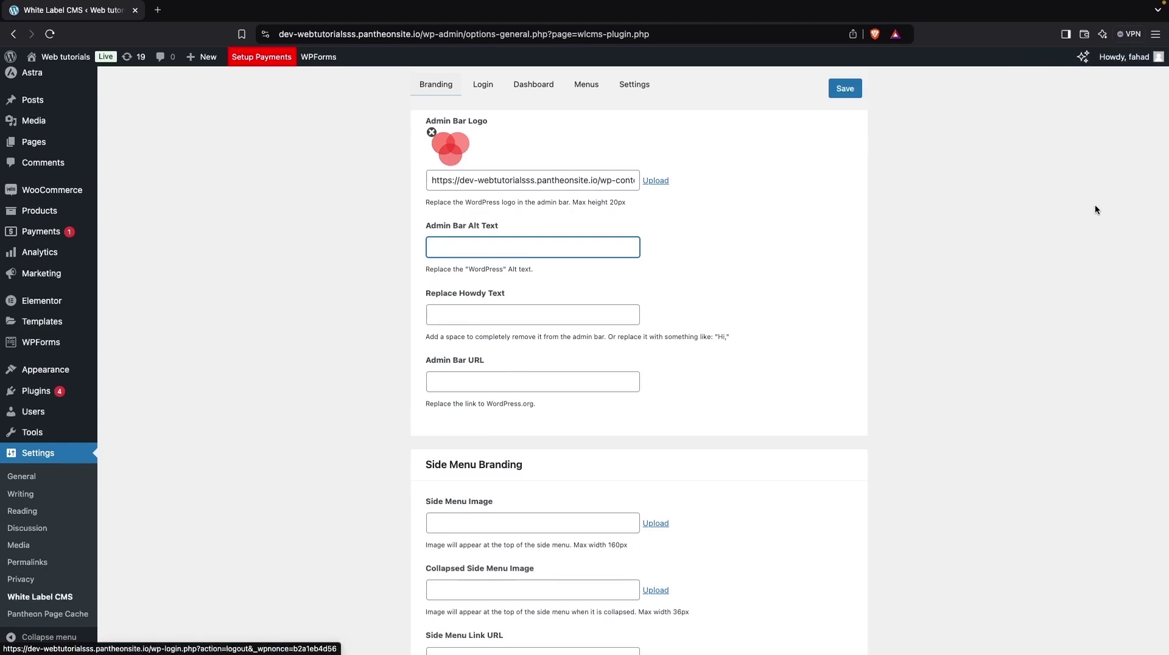
- Enter 'Hi,' as the Replace Howdy Text, then review the Side Menu, Gutenberg and Footer Branding options
left_click(477, 313)
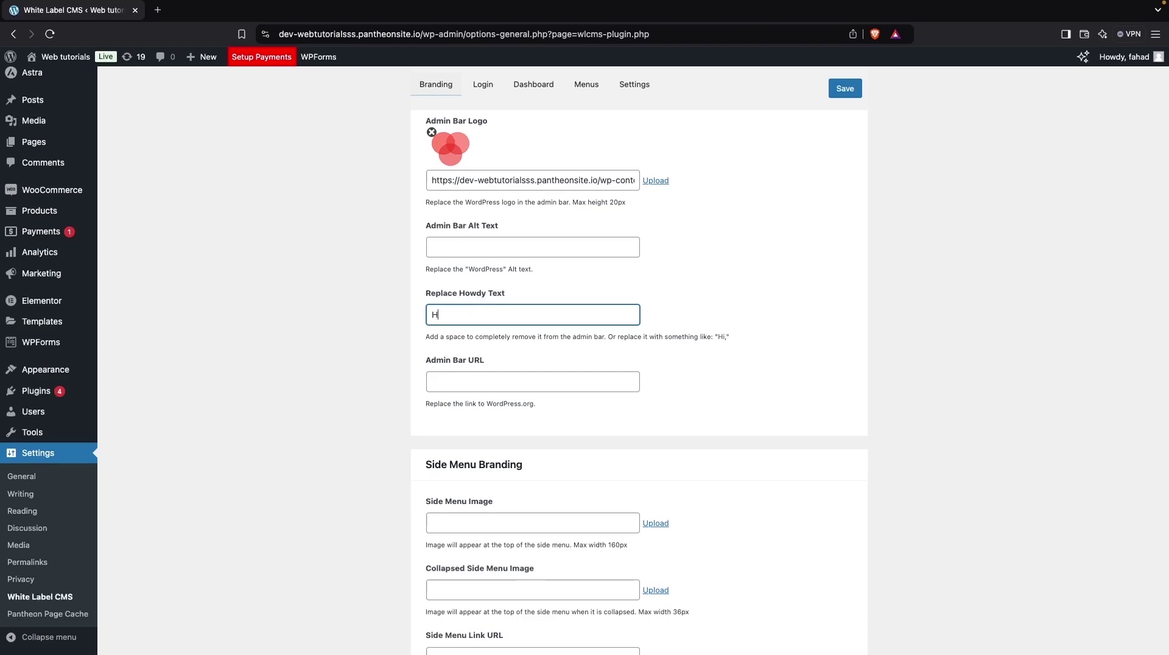
type("Hi,")
scroll(499, 382, "down", 3)
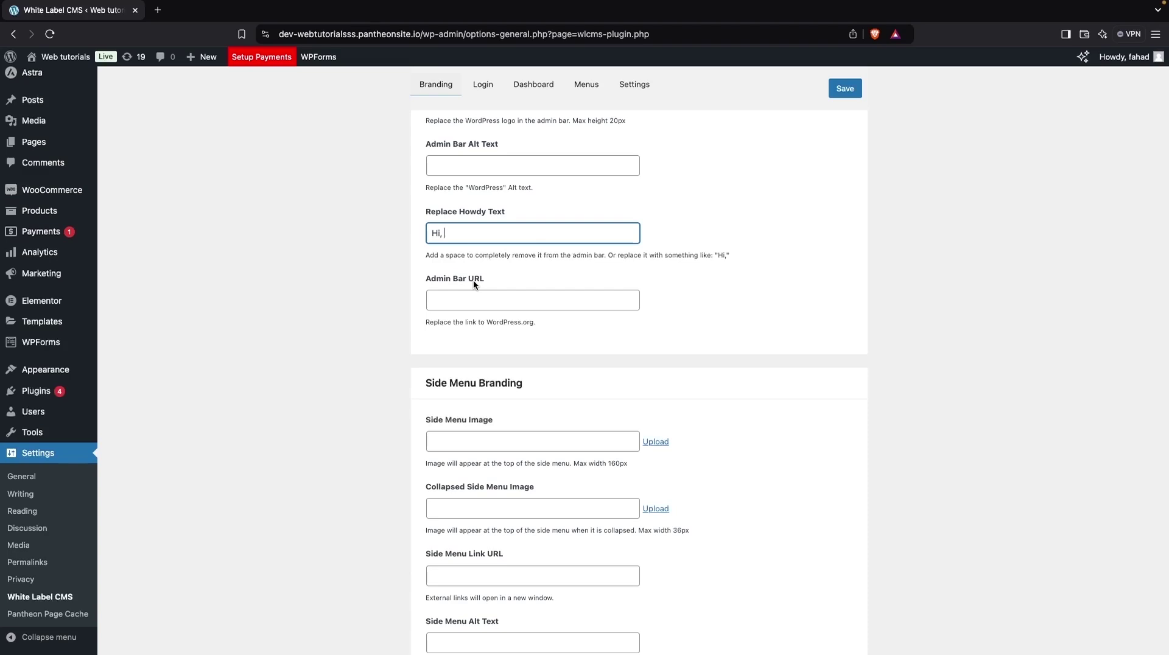
scroll(473, 279, "down", 5)
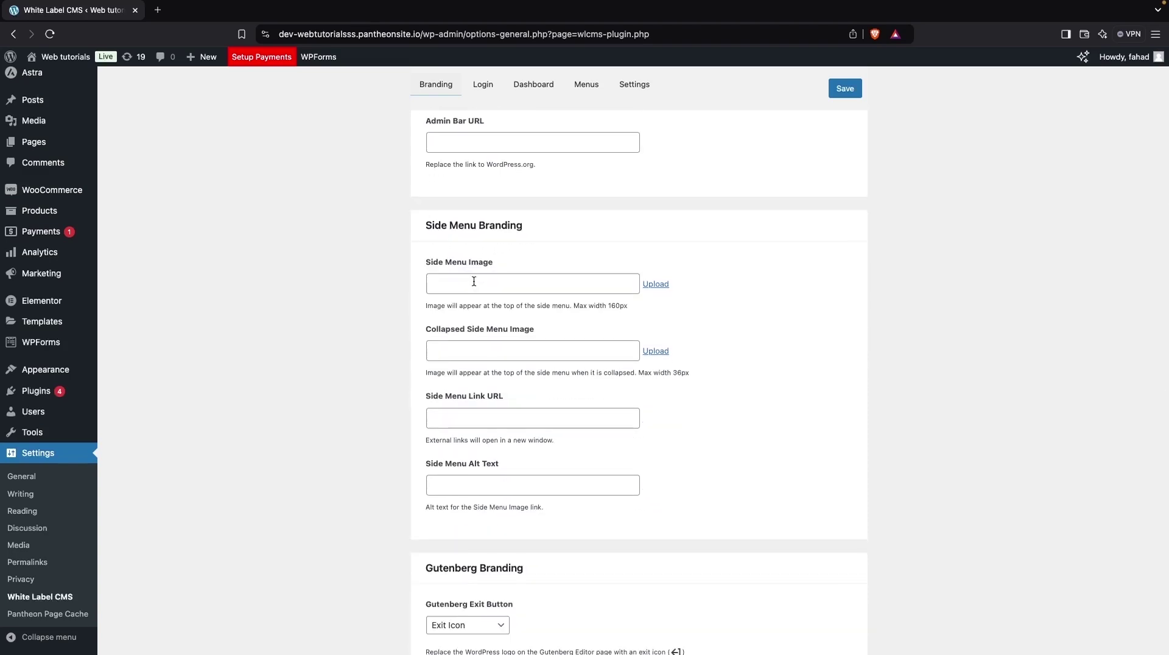
scroll(473, 281, "down", 2)
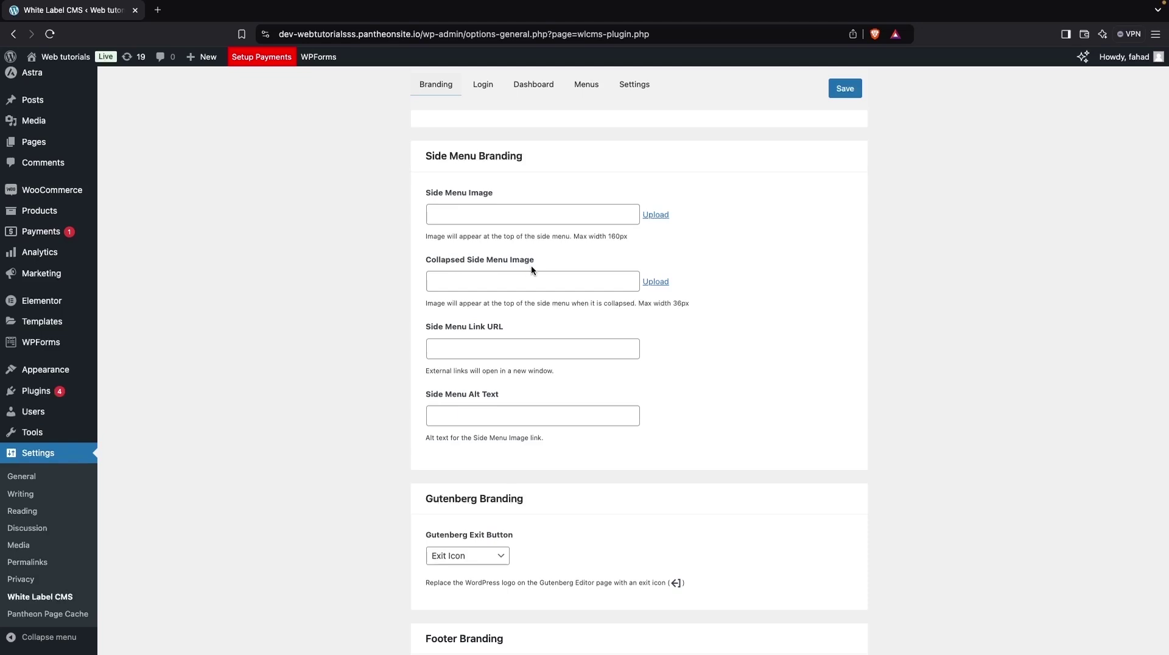
scroll(569, 451, "up", 1)
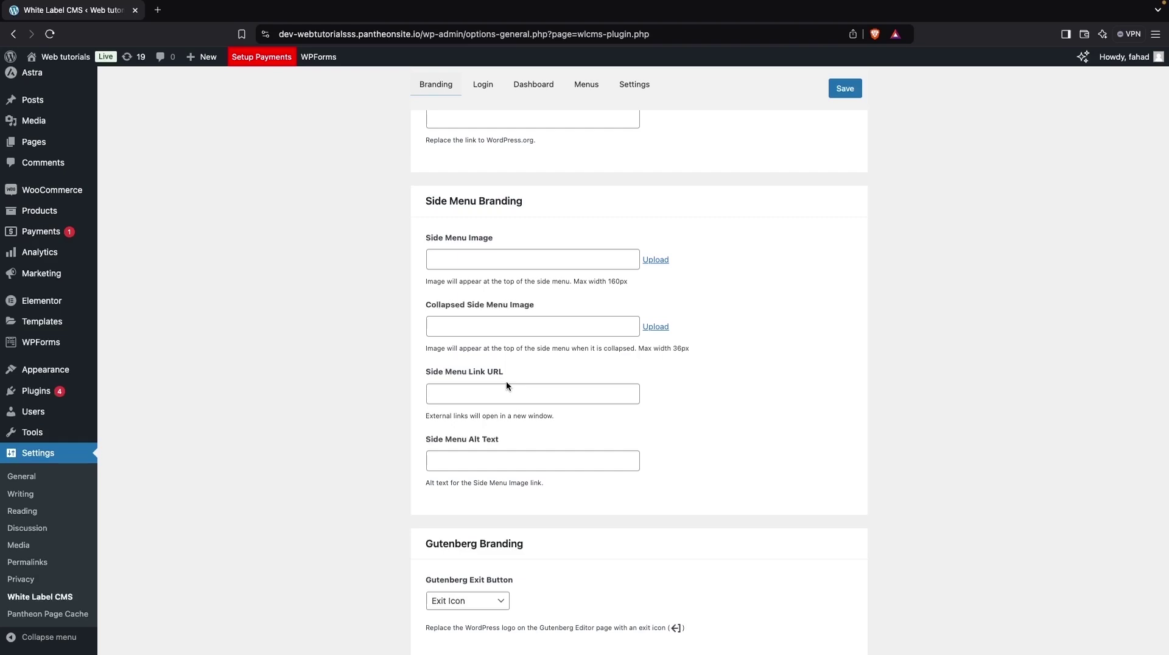
scroll(505, 419, "down", 1)
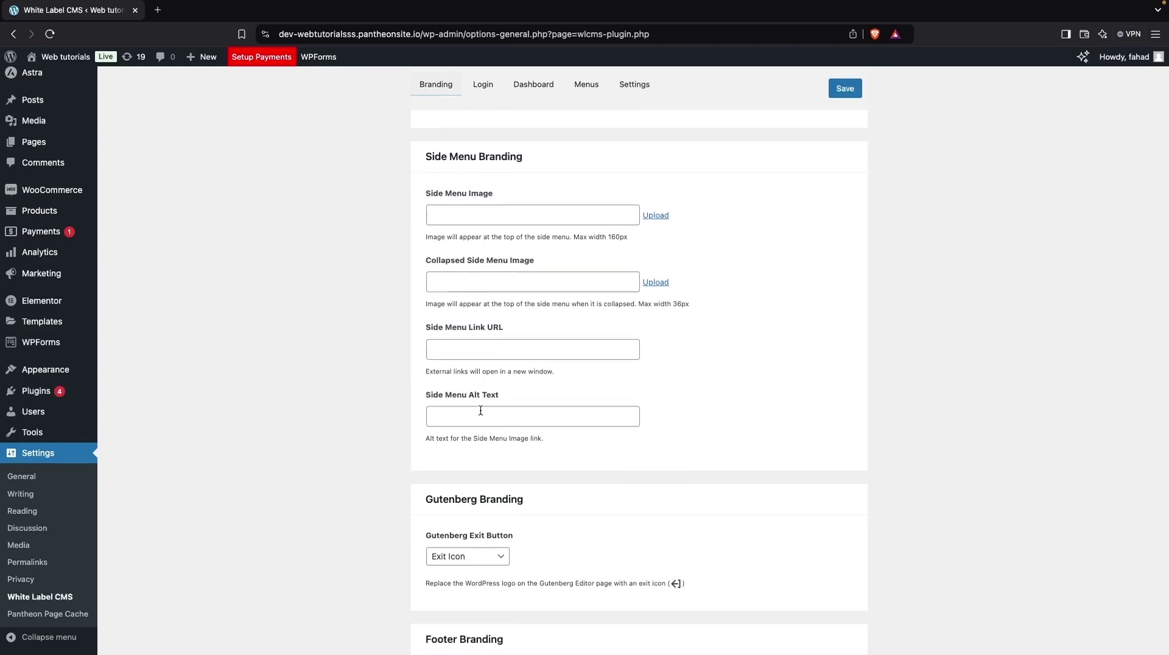
scroll(481, 410, "down", 4)
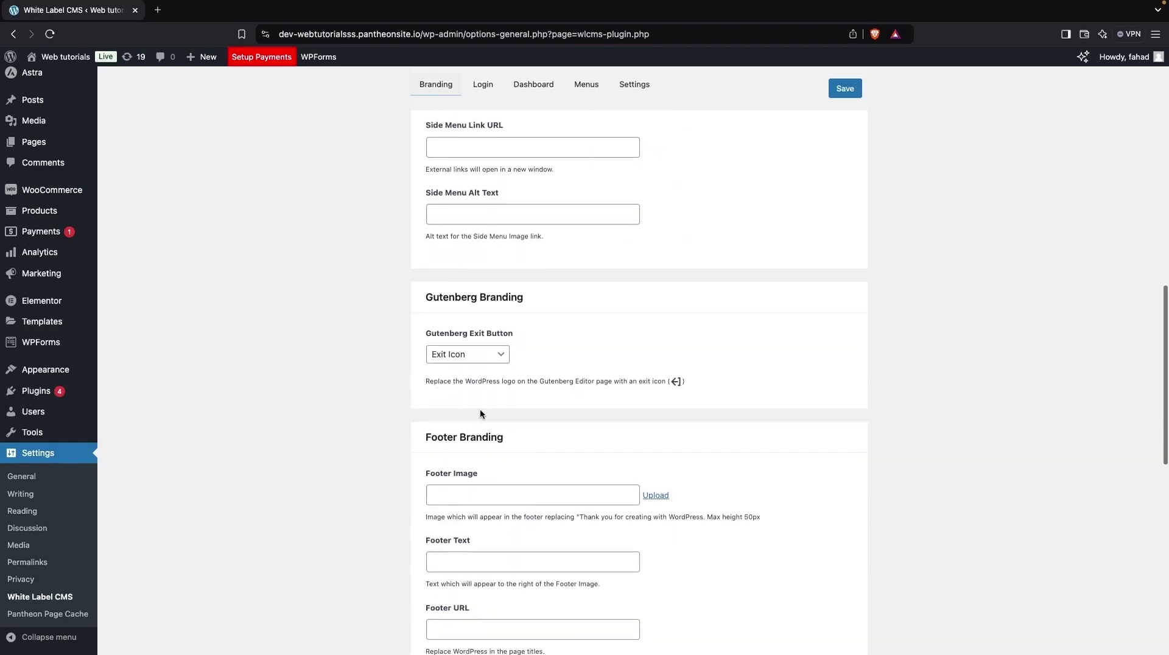
scroll(499, 364, "down", 1)
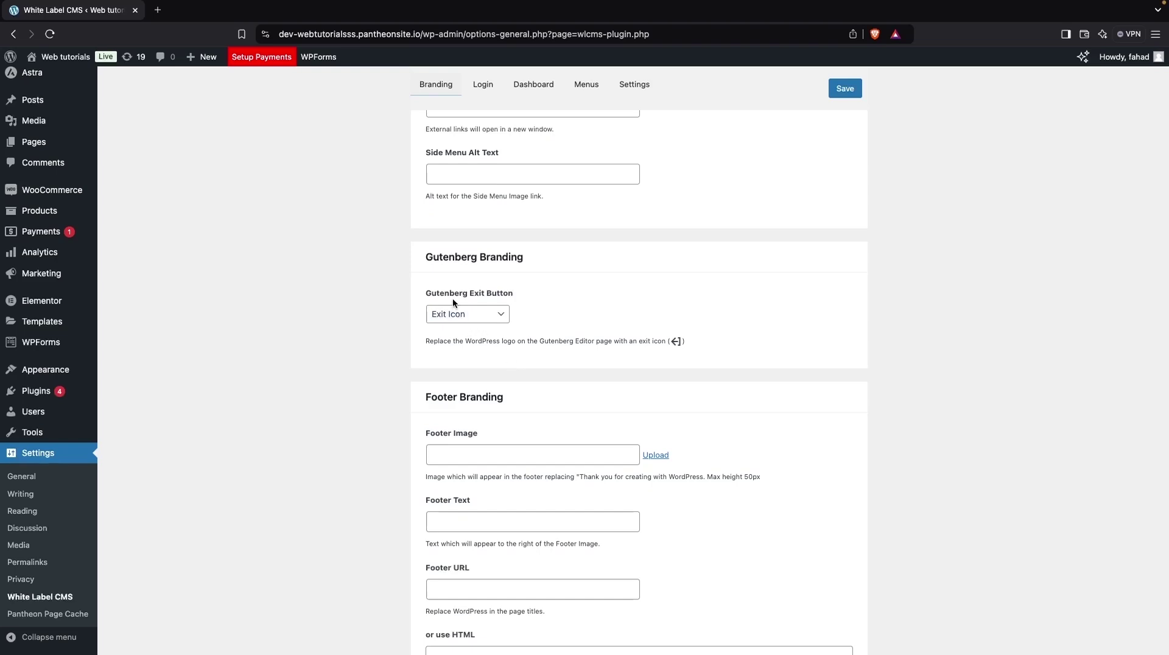
left_click(468, 314)
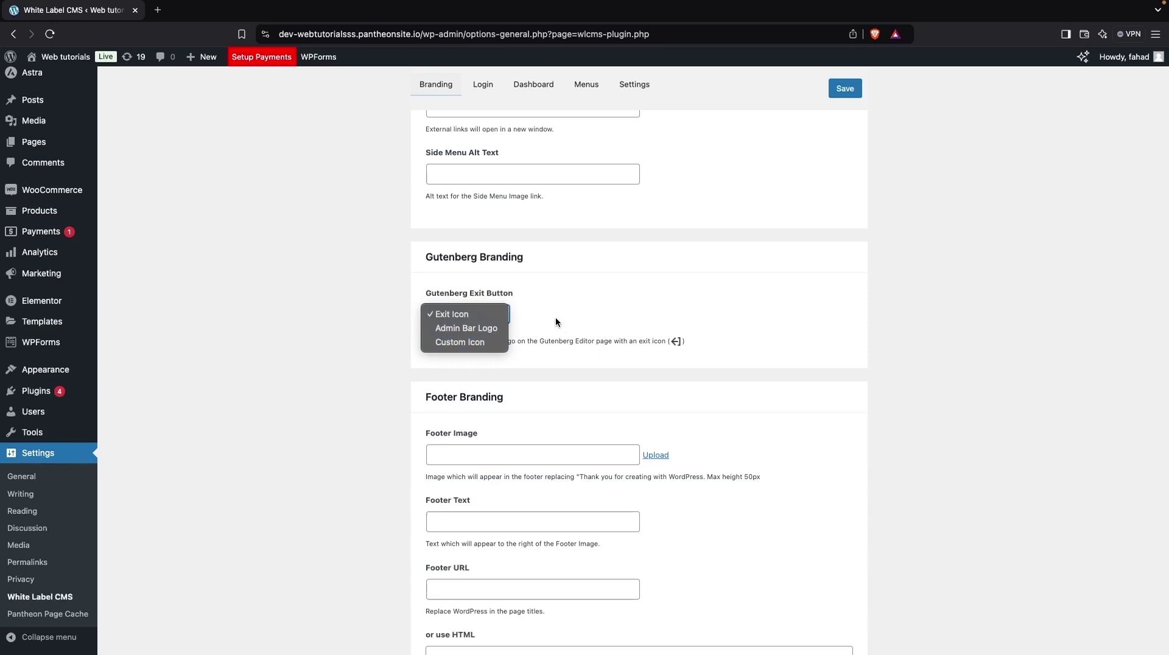
left_click(482, 341)
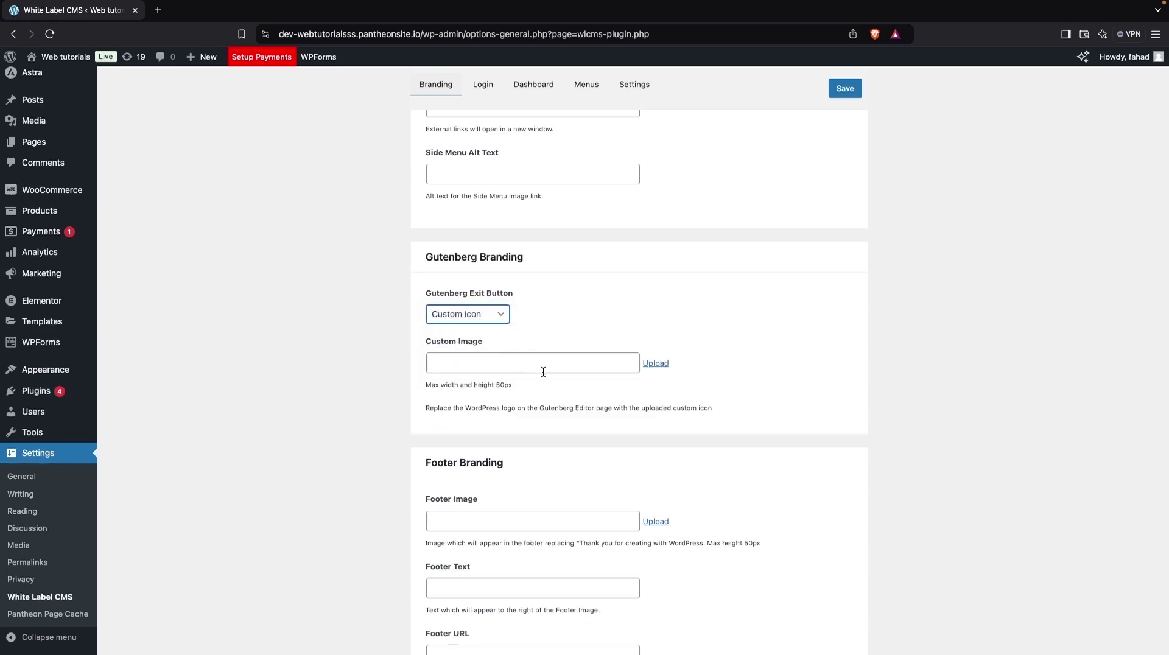
left_click(497, 318)
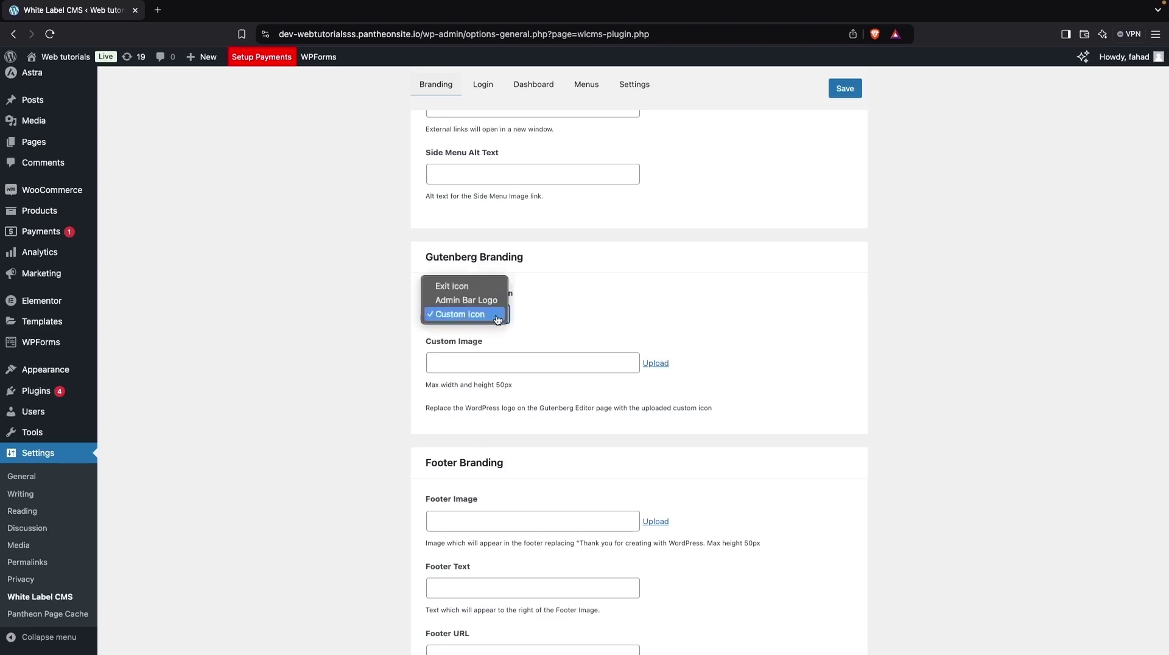
left_click(463, 286)
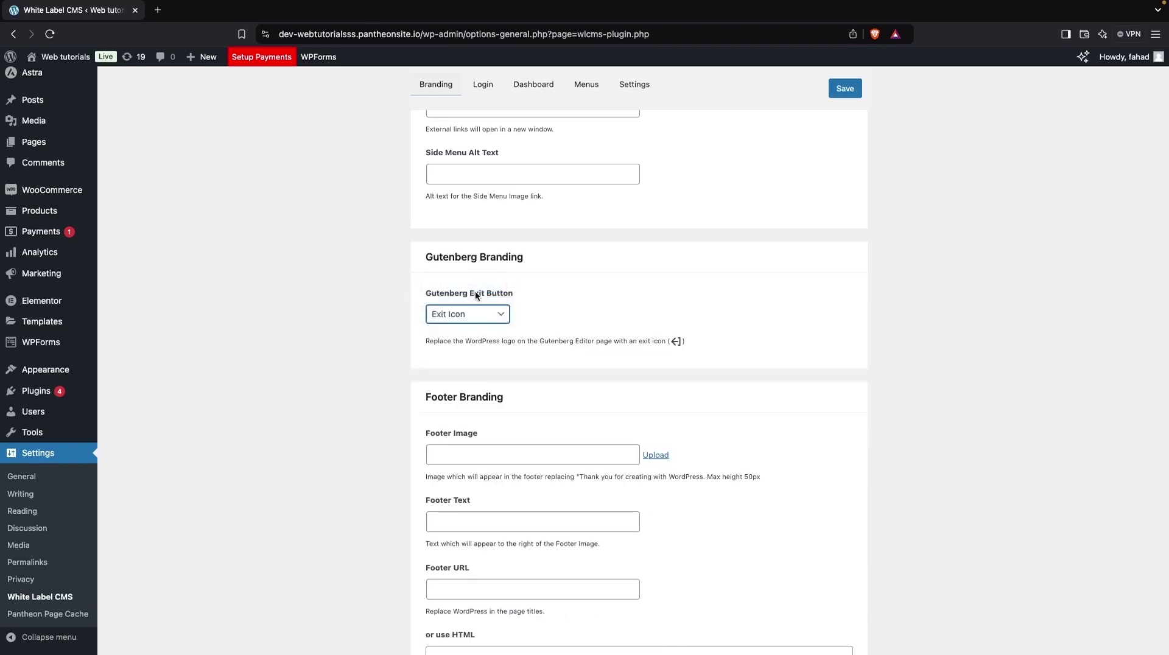
scroll(526, 309, "down", 3)
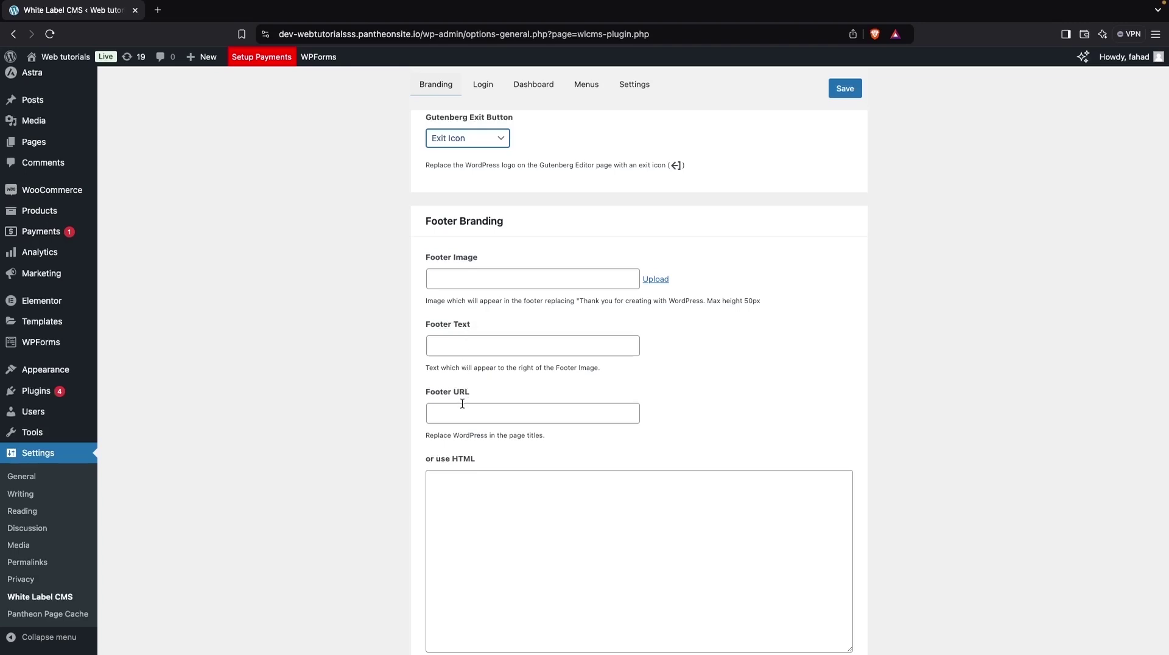
scroll(475, 450, "down", 2)
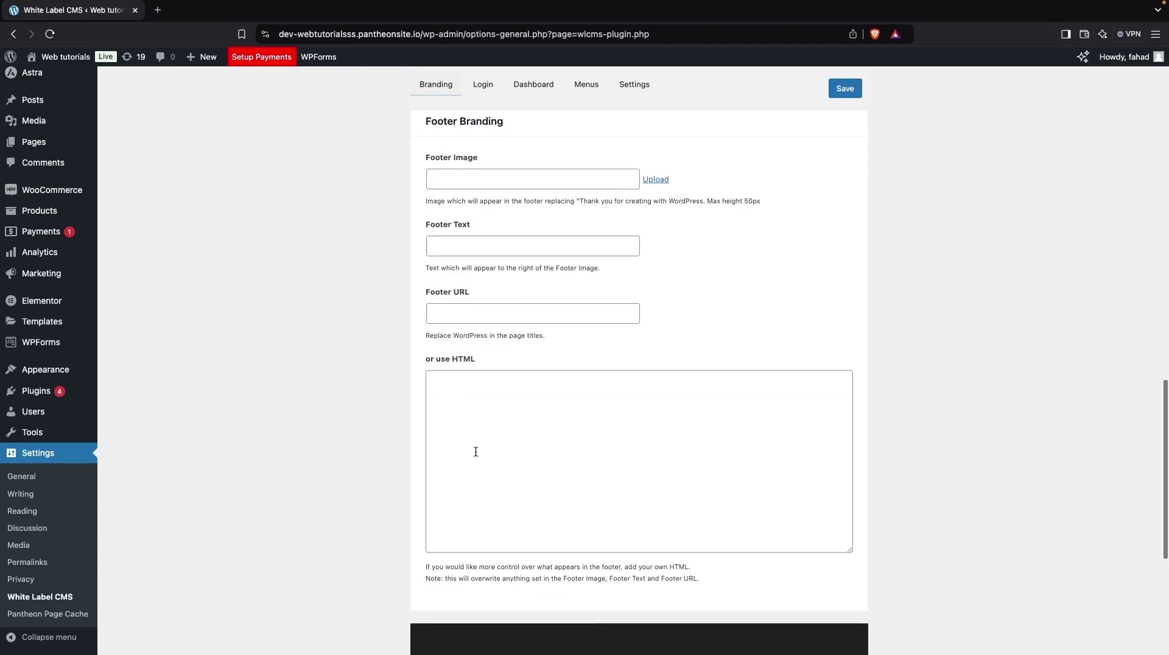
scroll(475, 451, "up", 1)
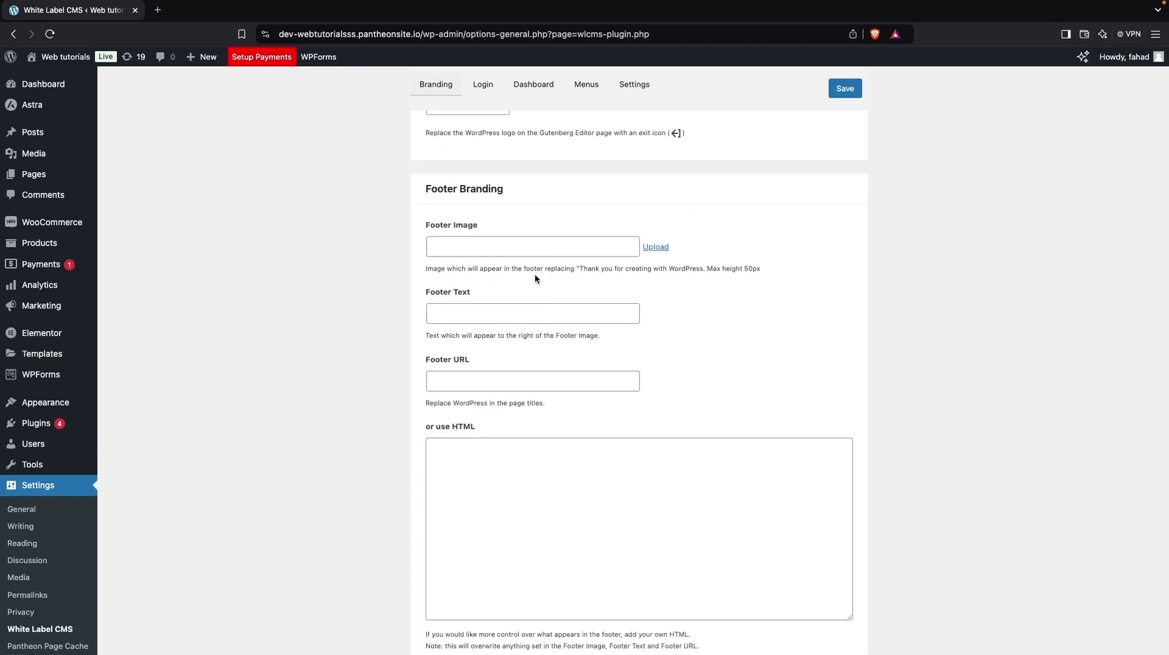
scroll(535, 277, "up", 5)
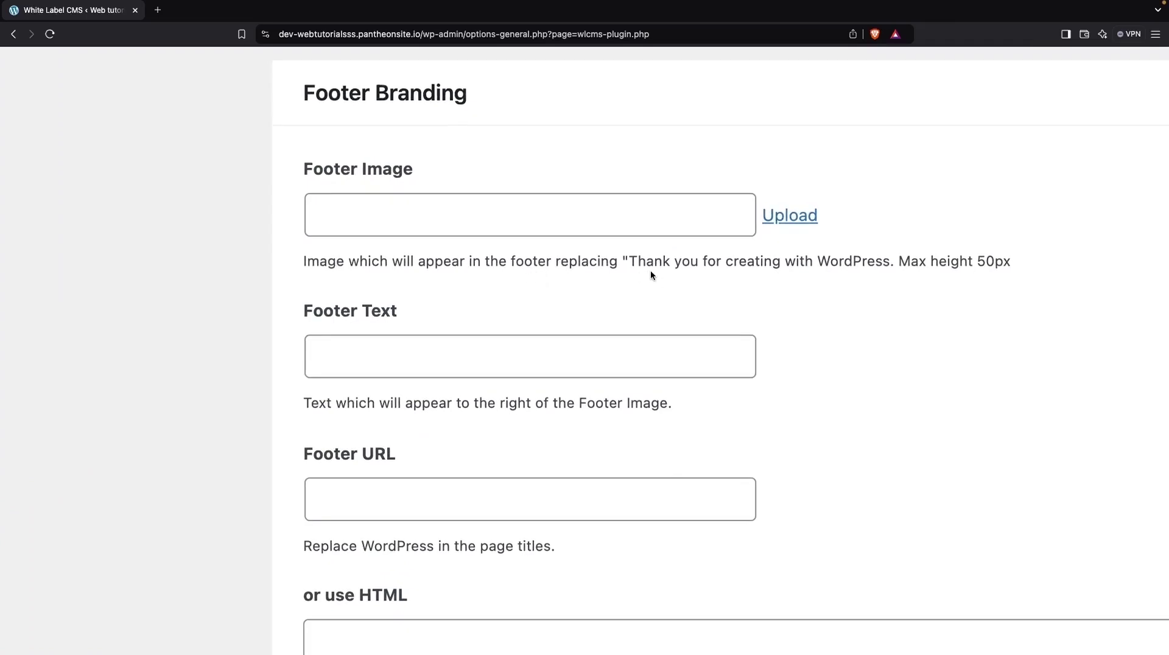
scroll(731, 265, "down", 5)
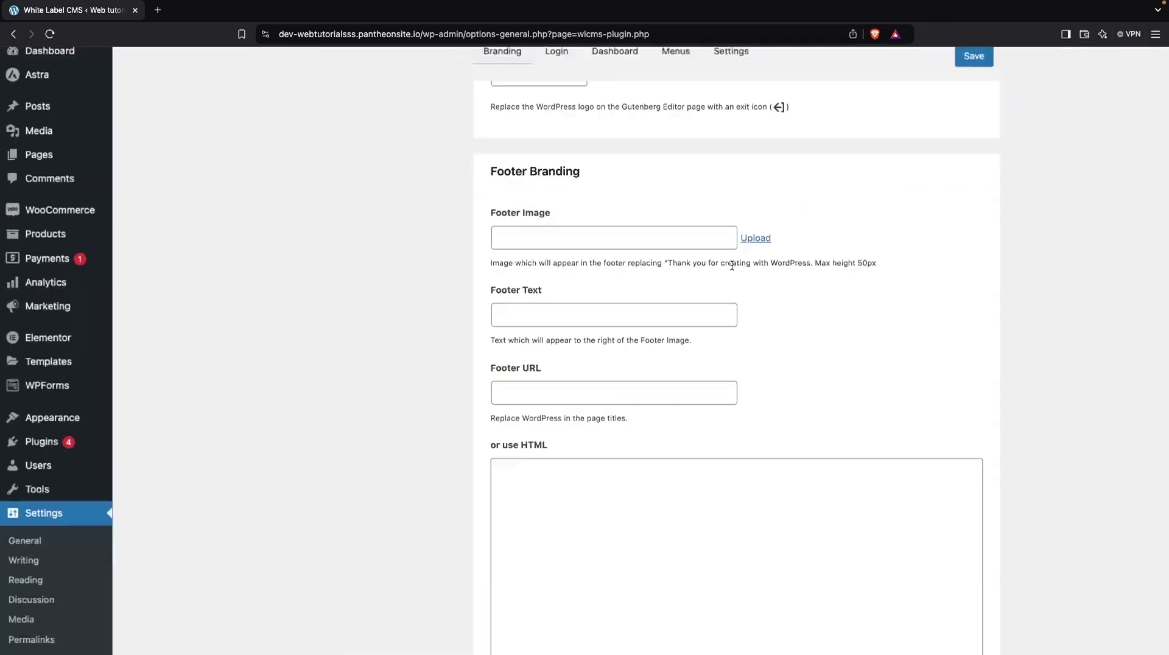
scroll(637, 352, "down", 7)
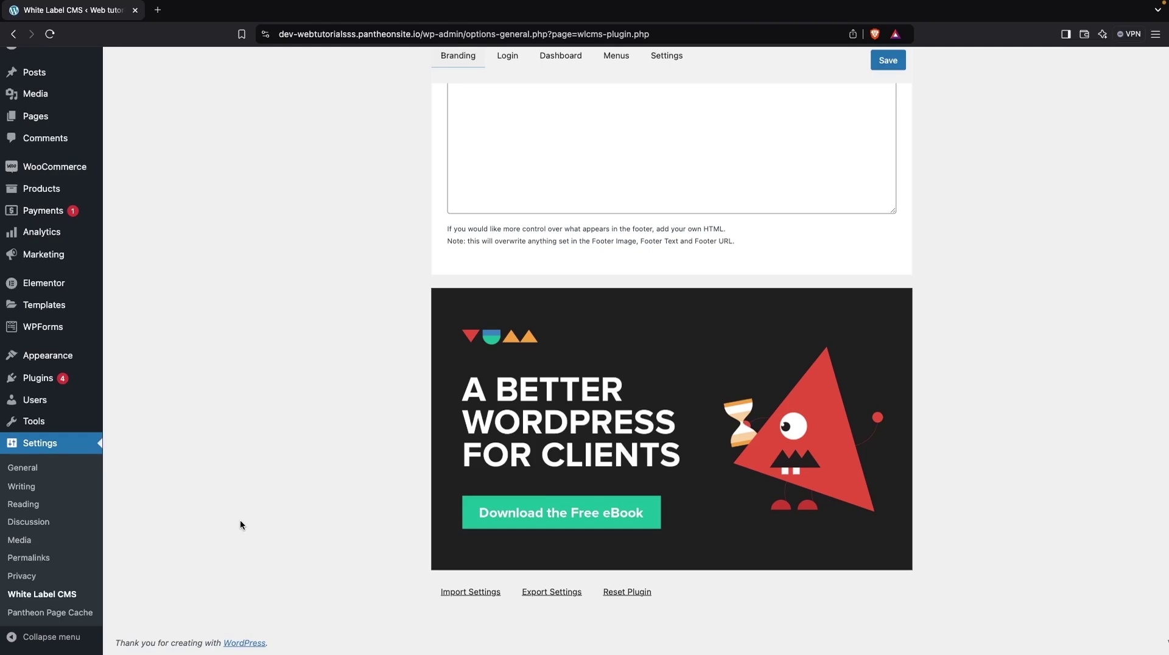
scroll(241, 523, "up", 8)
scroll(240, 523, "up", 2)
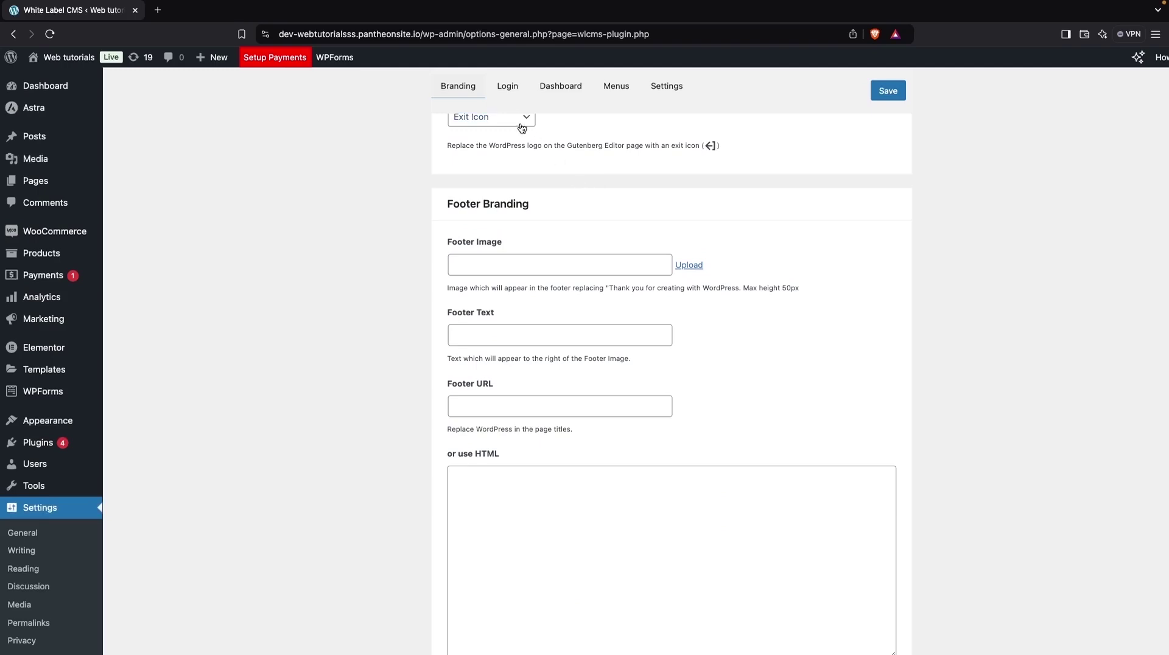
- Save the White Label CMS settings and check the saved confirmation
left_click(887, 99)
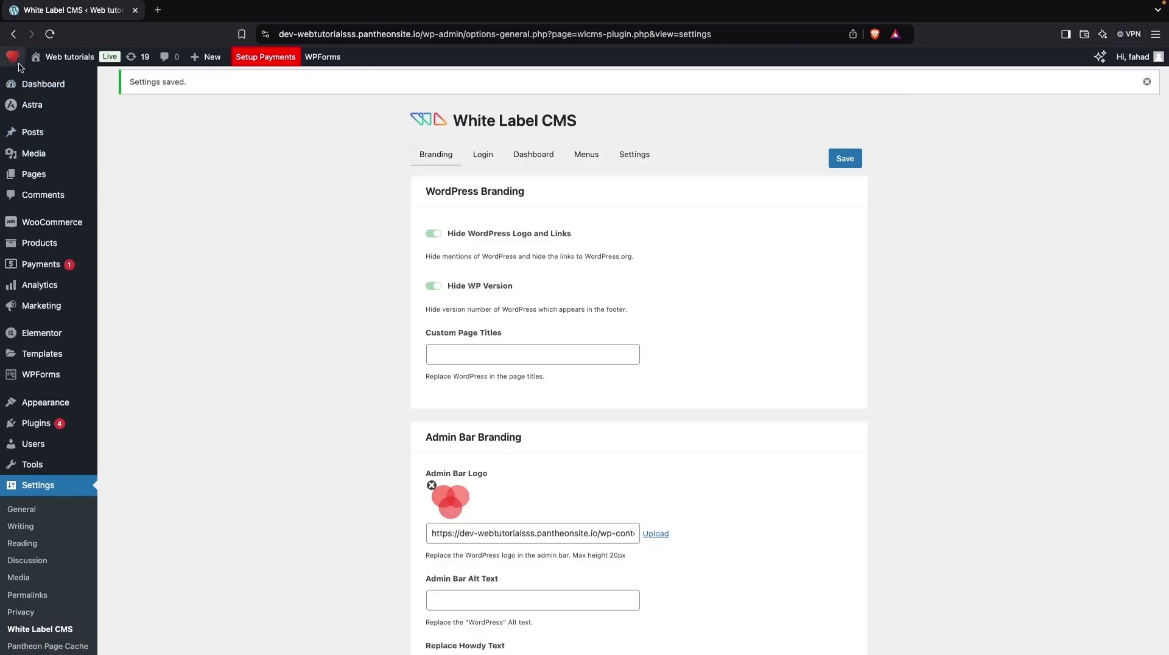
scroll(191, 297, "down", 20)
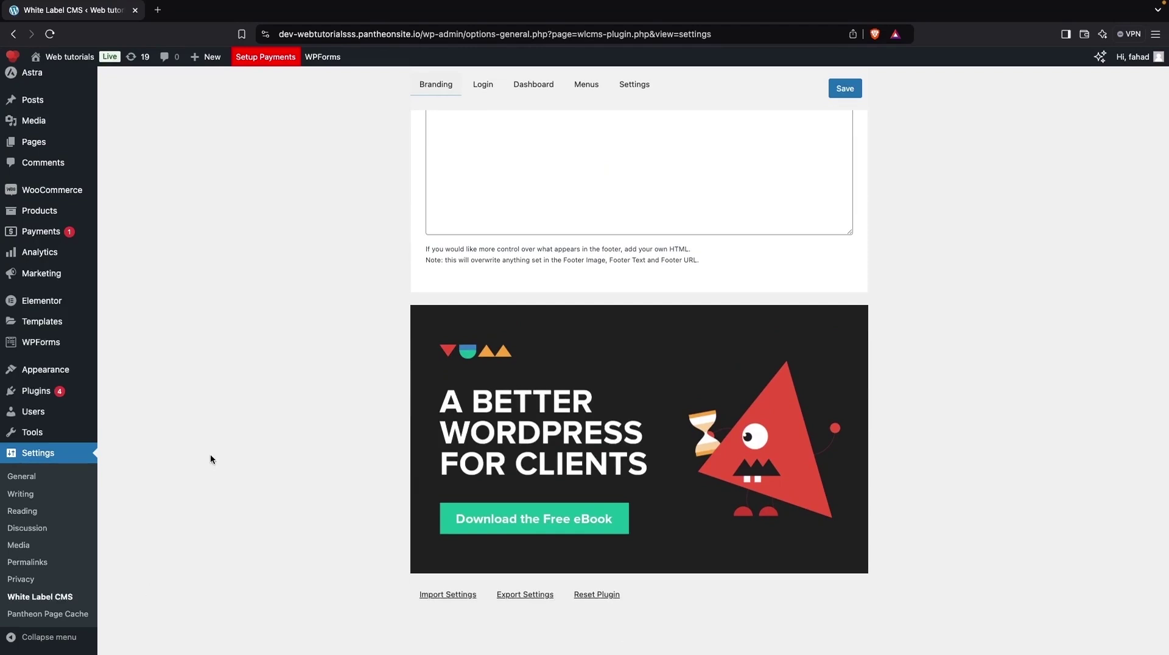
scroll(363, 297, "up", 3)
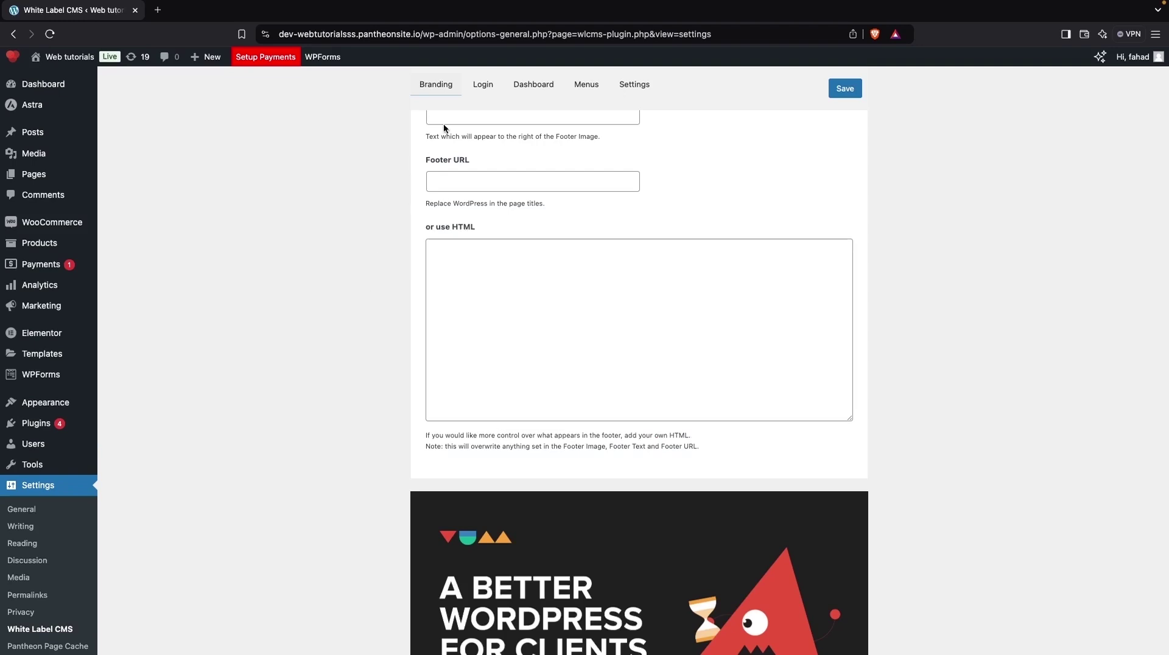
- On the Login tab, set the print image as the Login Logo
left_click(481, 90)
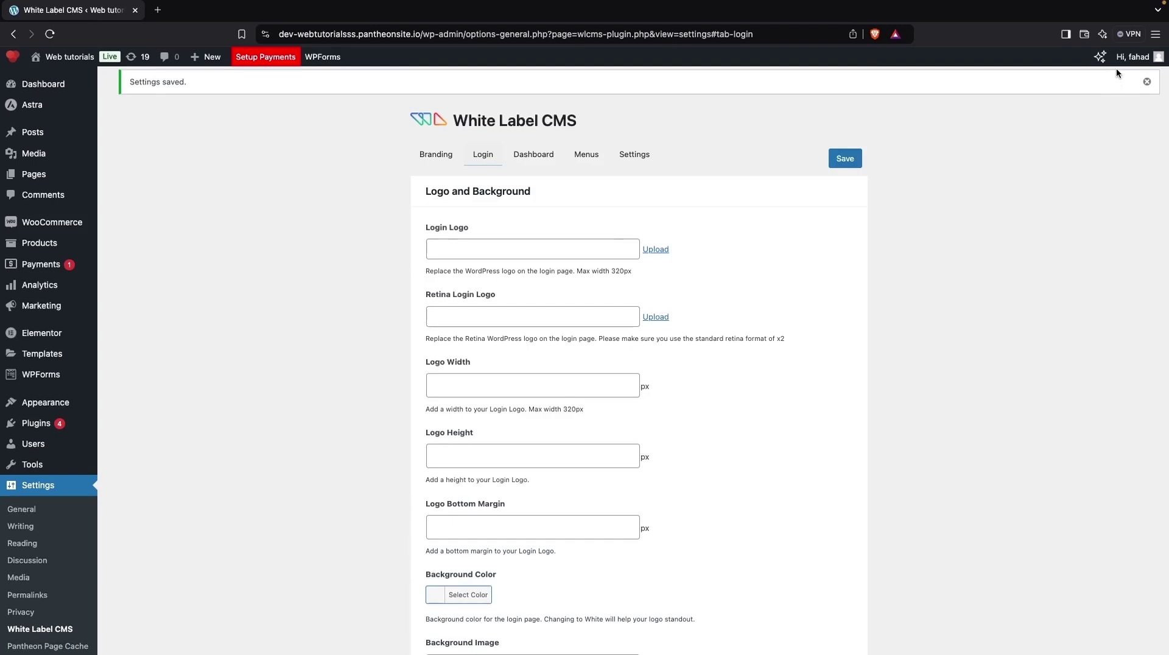
scroll(523, 380, "down", 1)
scroll(524, 380, "up", 1)
left_click(656, 250)
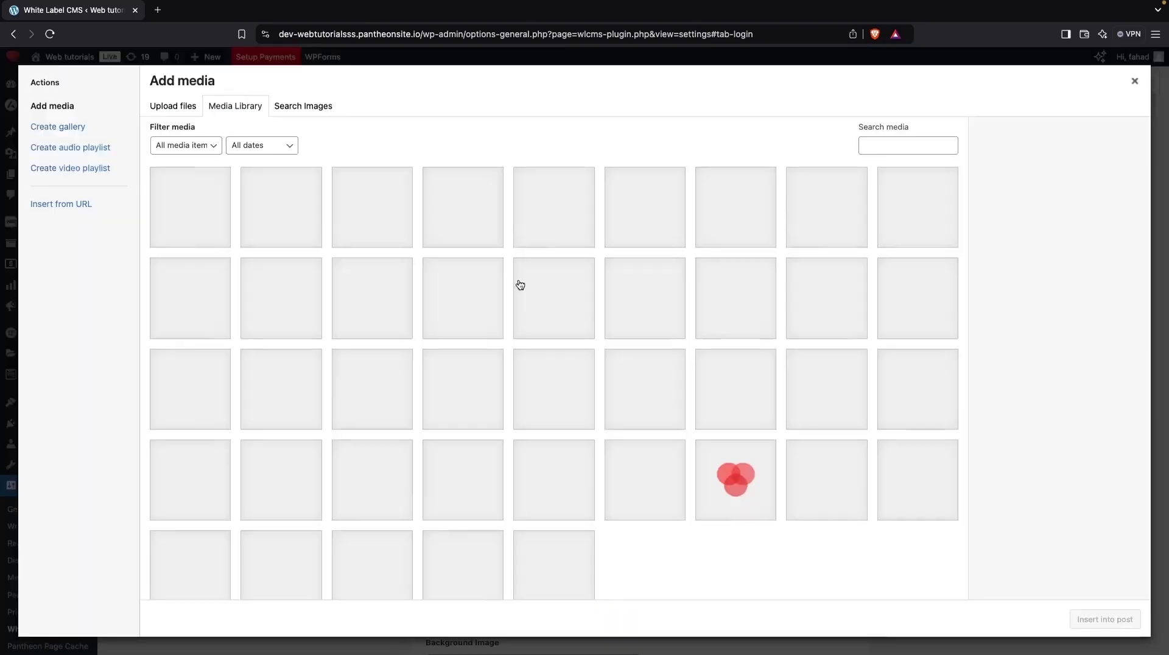
scroll(520, 285, "down", 1)
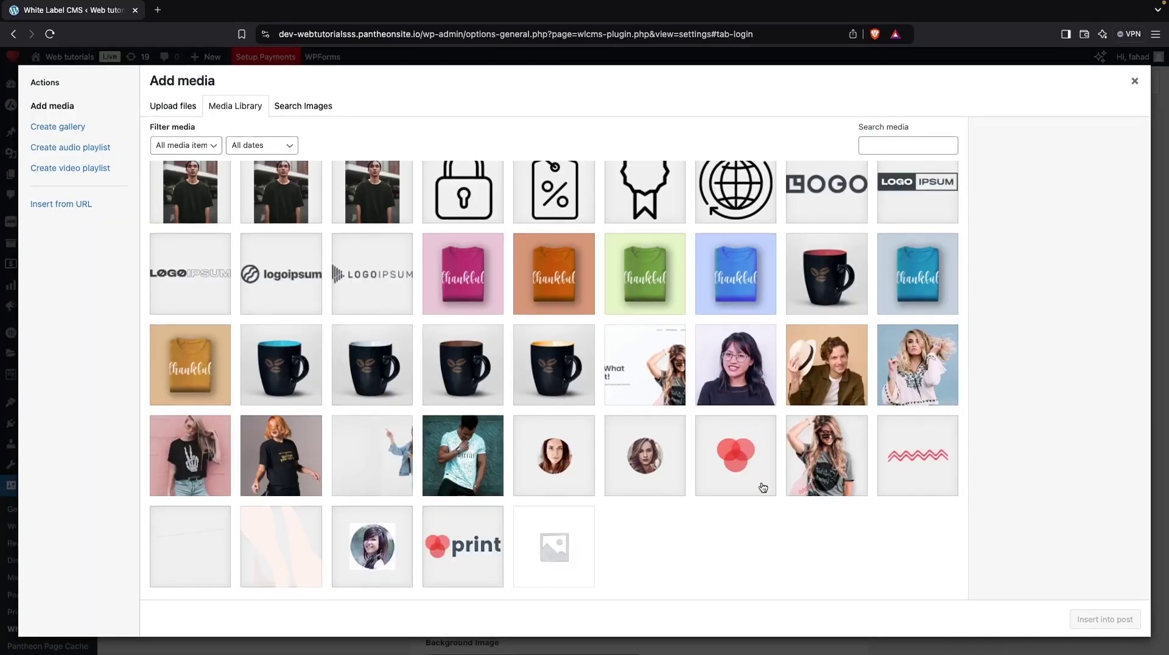
left_click(471, 553)
left_click(1095, 619)
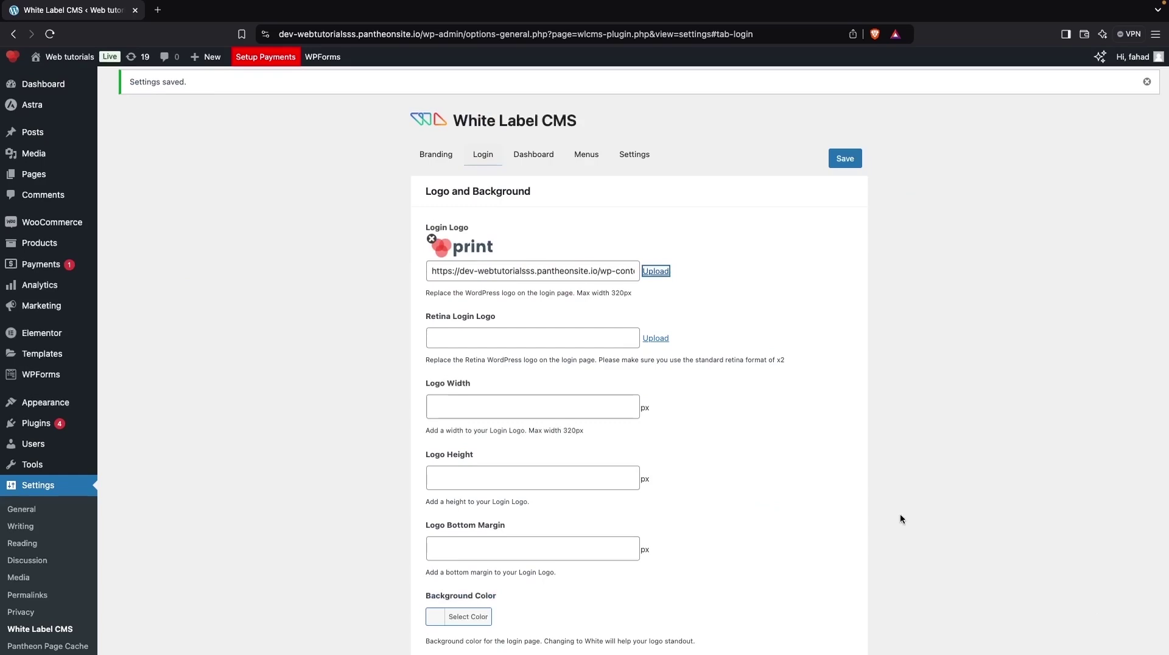
- Set the same print image as the Retina Login Logo
scroll(755, 425, "down", 1)
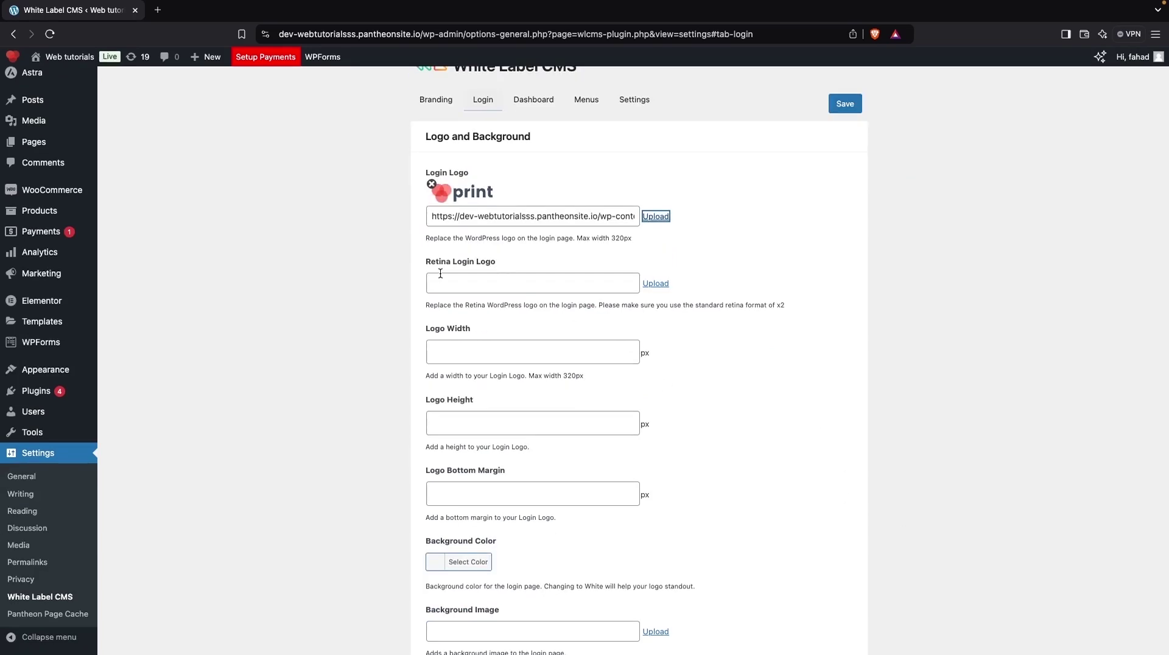
left_click(656, 283)
left_click(489, 514)
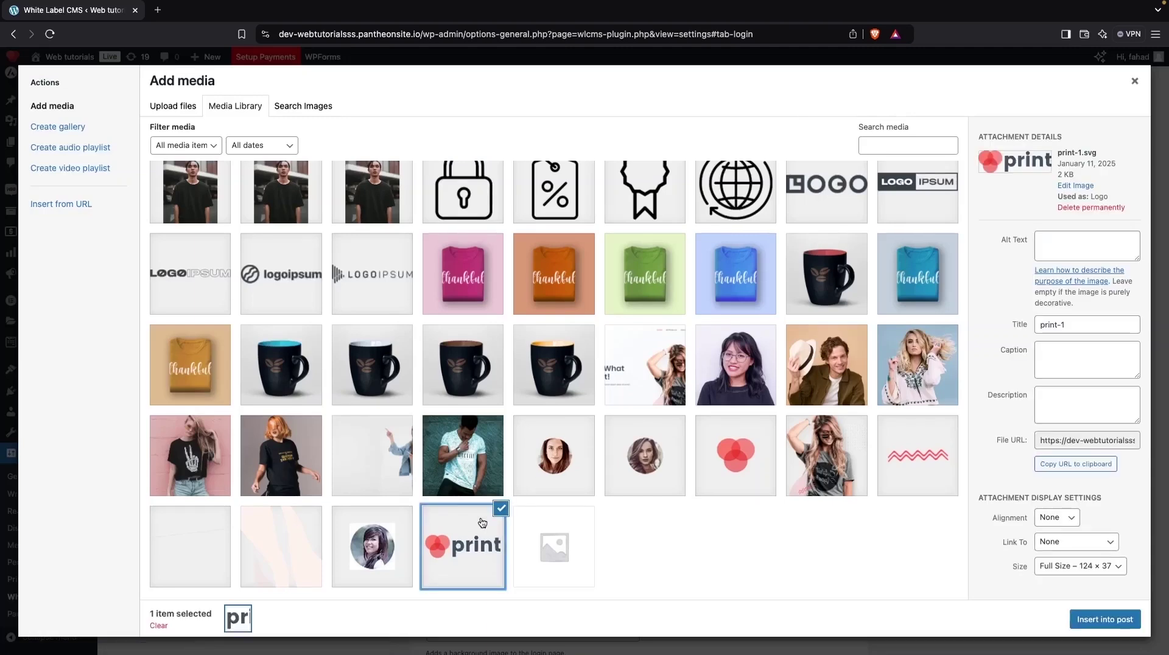
left_click(1107, 618)
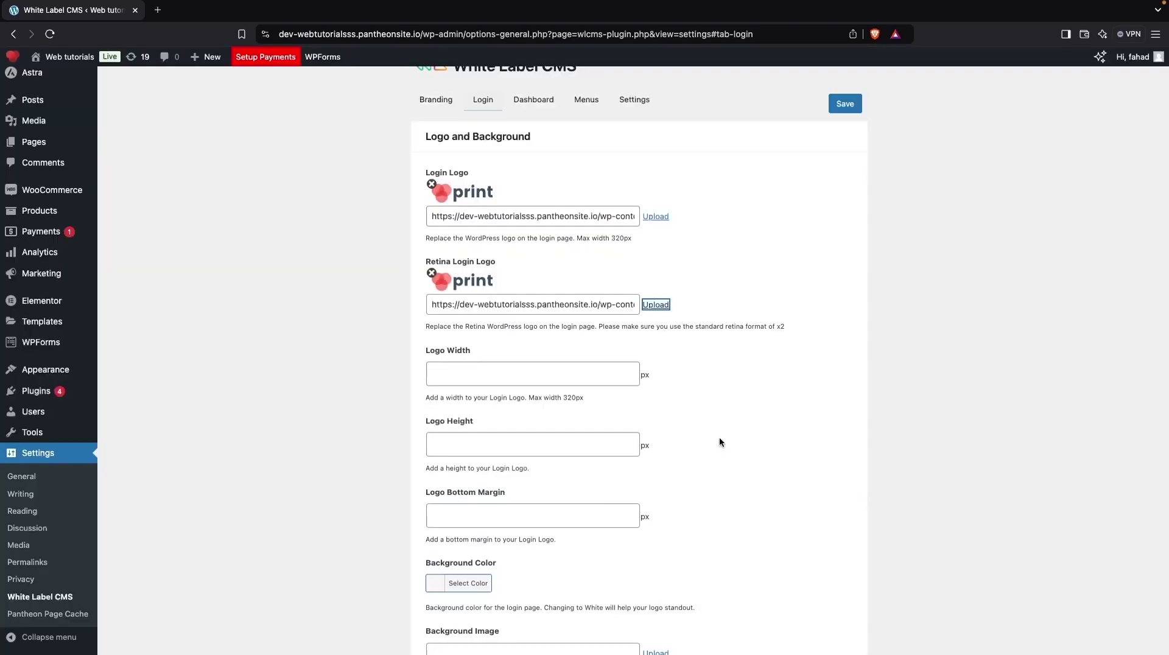
- Set the login logo bottom margin to 10
scroll(686, 417, "down", 2)
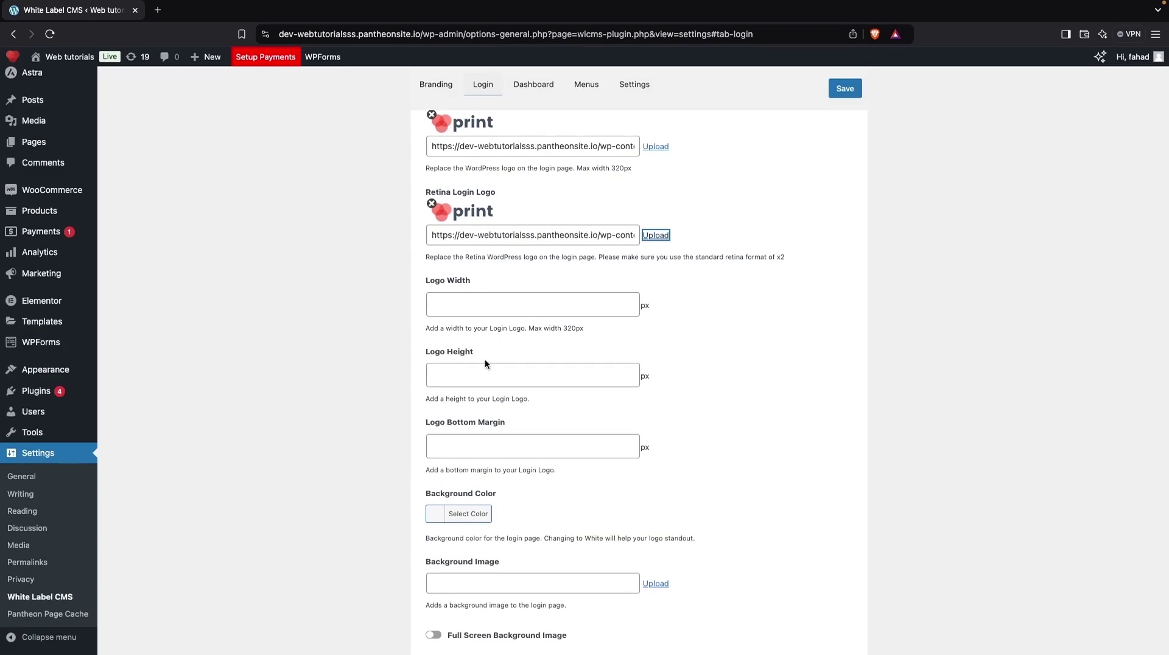
scroll(486, 364, "down", 2)
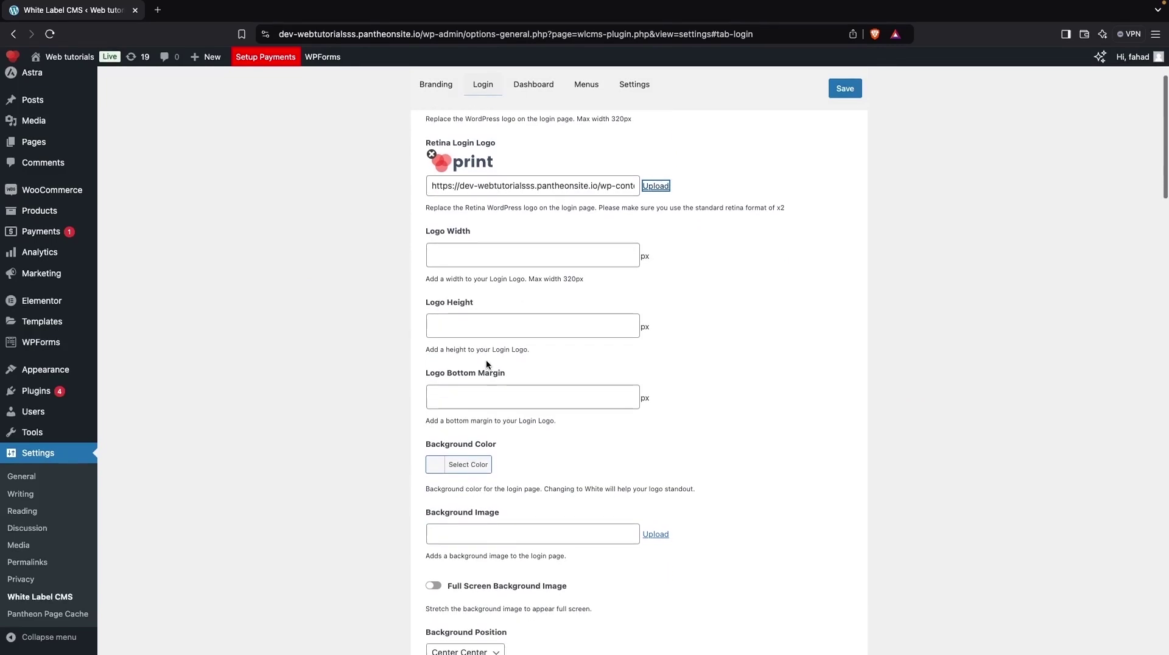
left_click(471, 391)
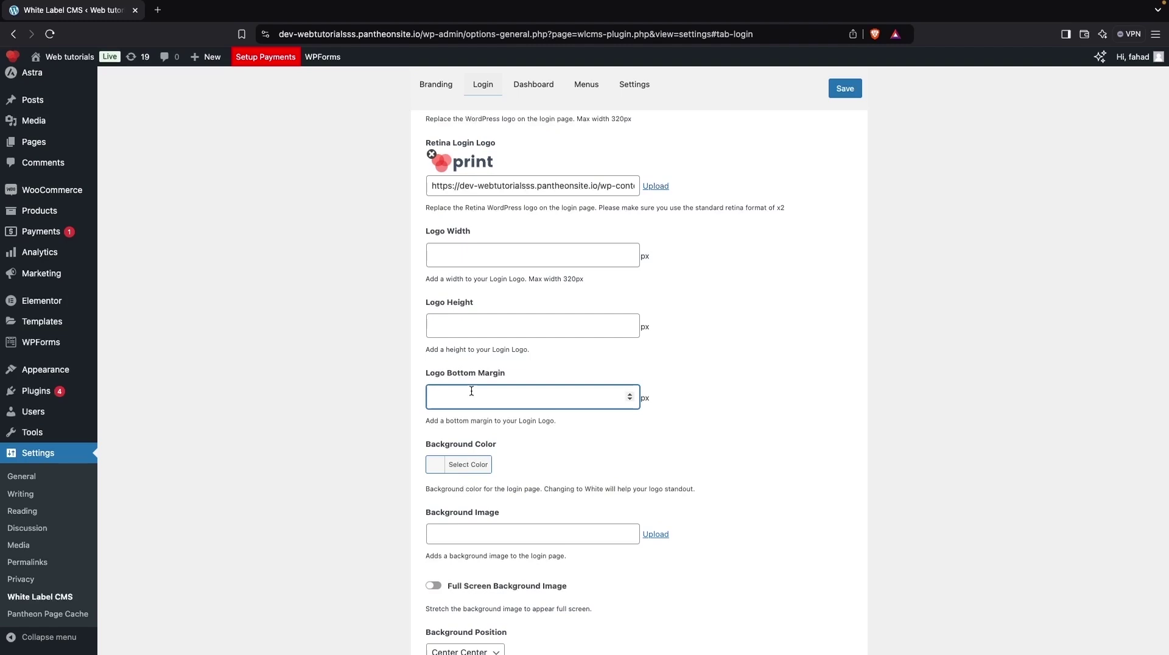
type("10")
- Set the peach hero11-free-img image as the login page background
scroll(498, 451, "down", 2)
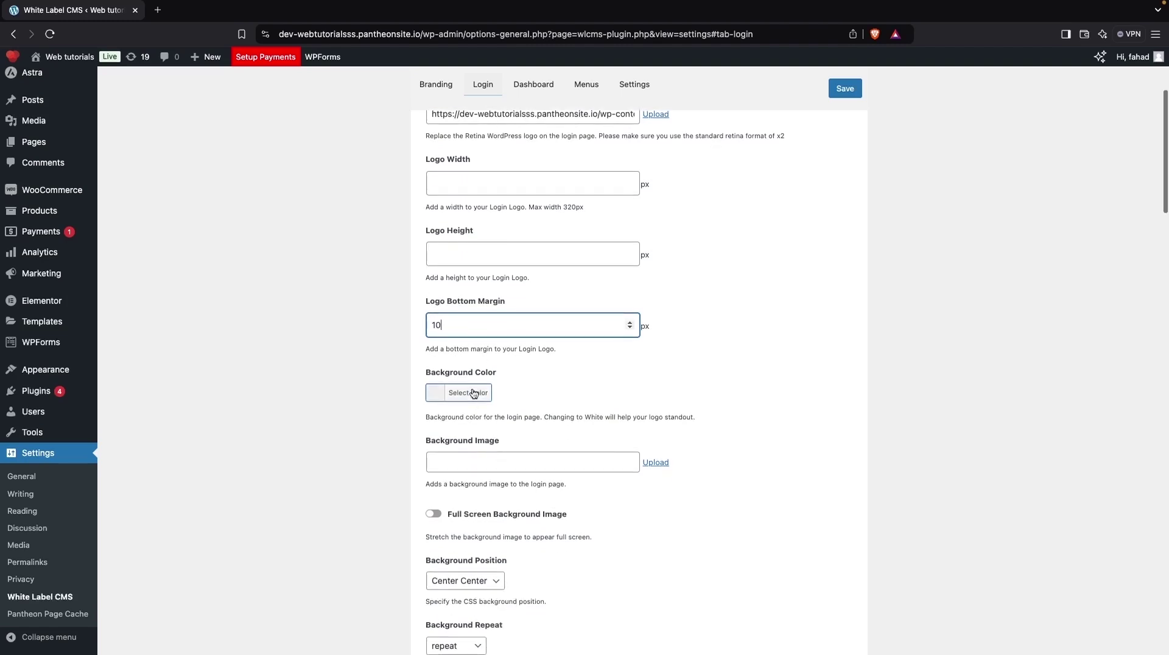
scroll(479, 376, "down", 3)
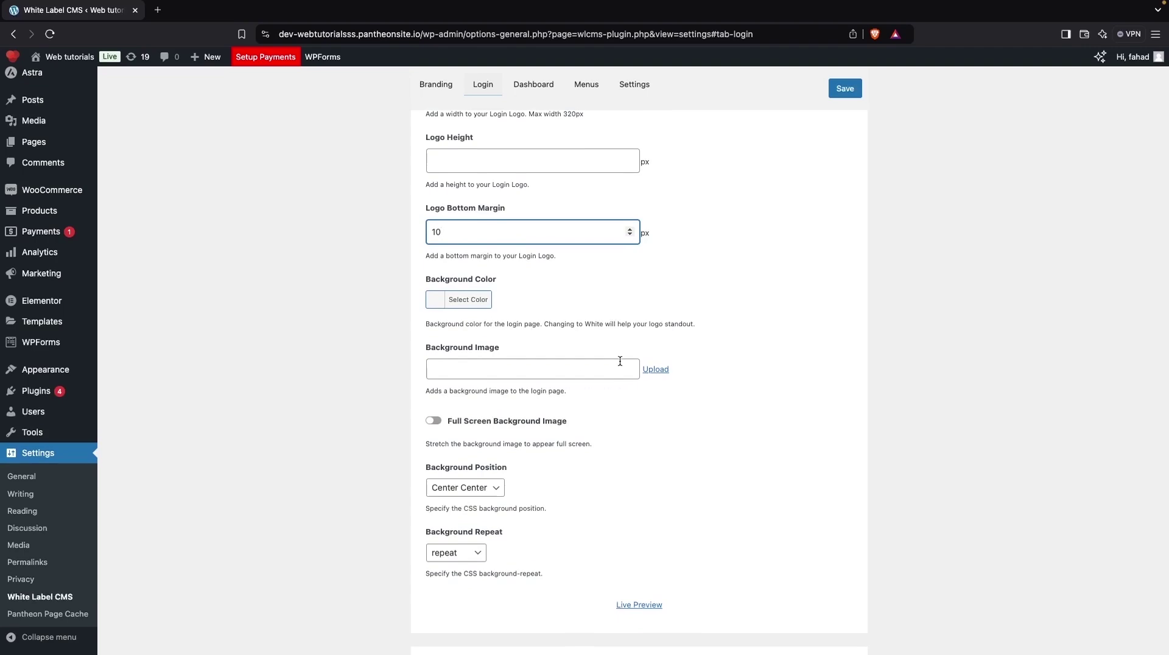
left_click(644, 371)
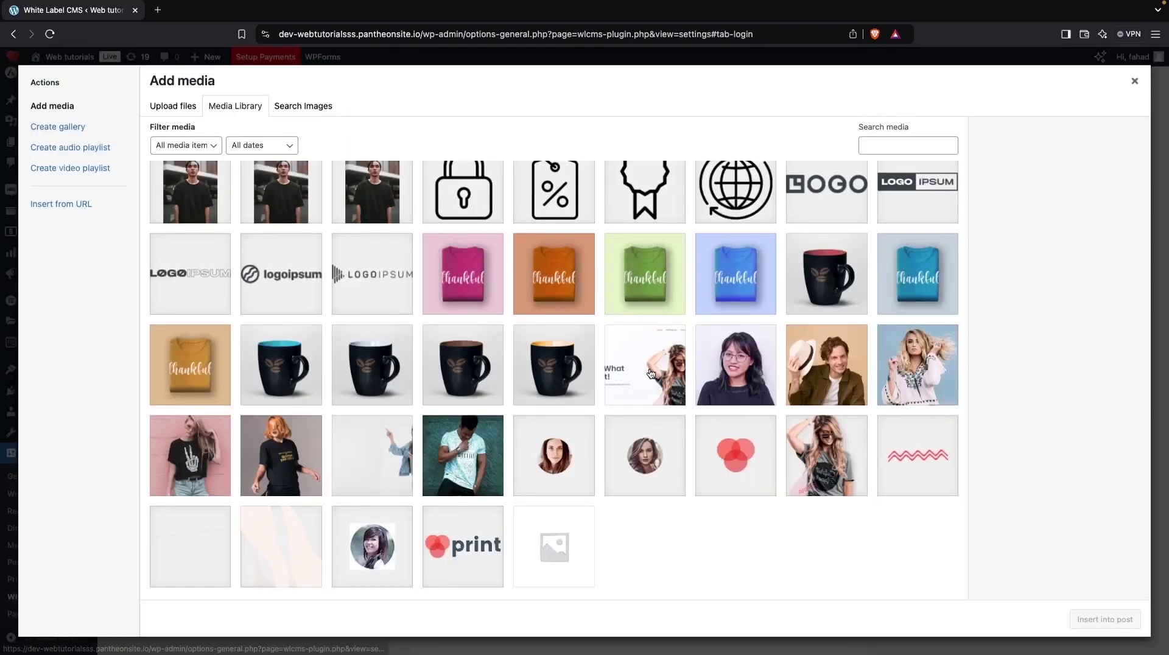
left_click(281, 566)
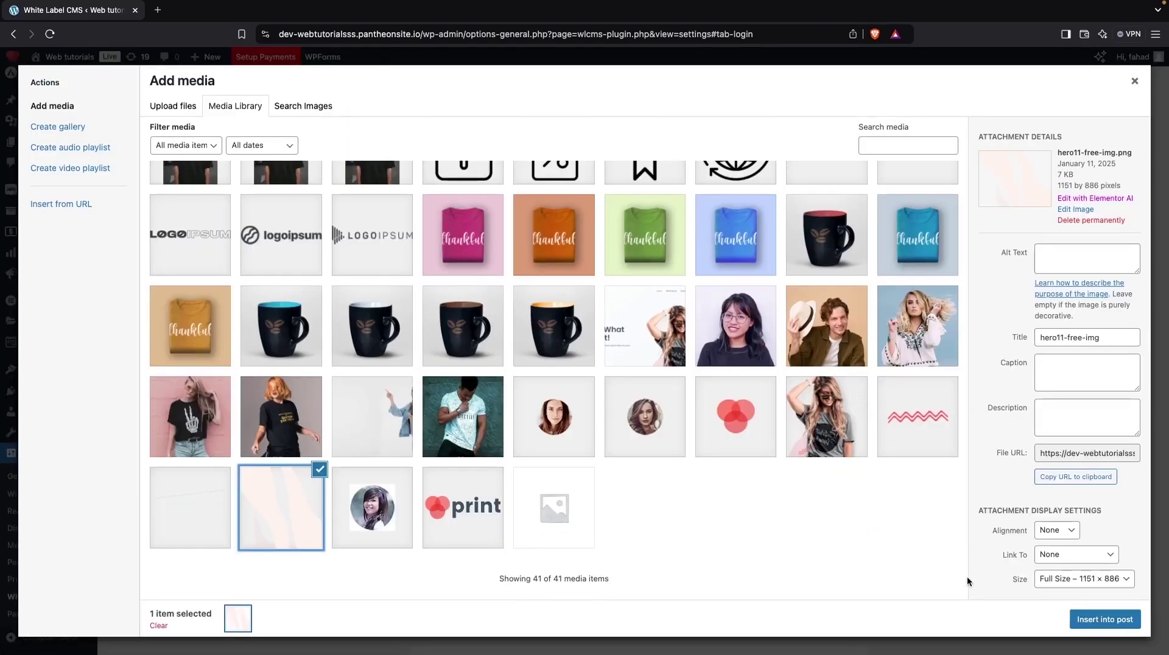
left_click(1088, 620)
- Switch on Full Screen Background Image so the background fills the screen
scroll(765, 514, "down", 2)
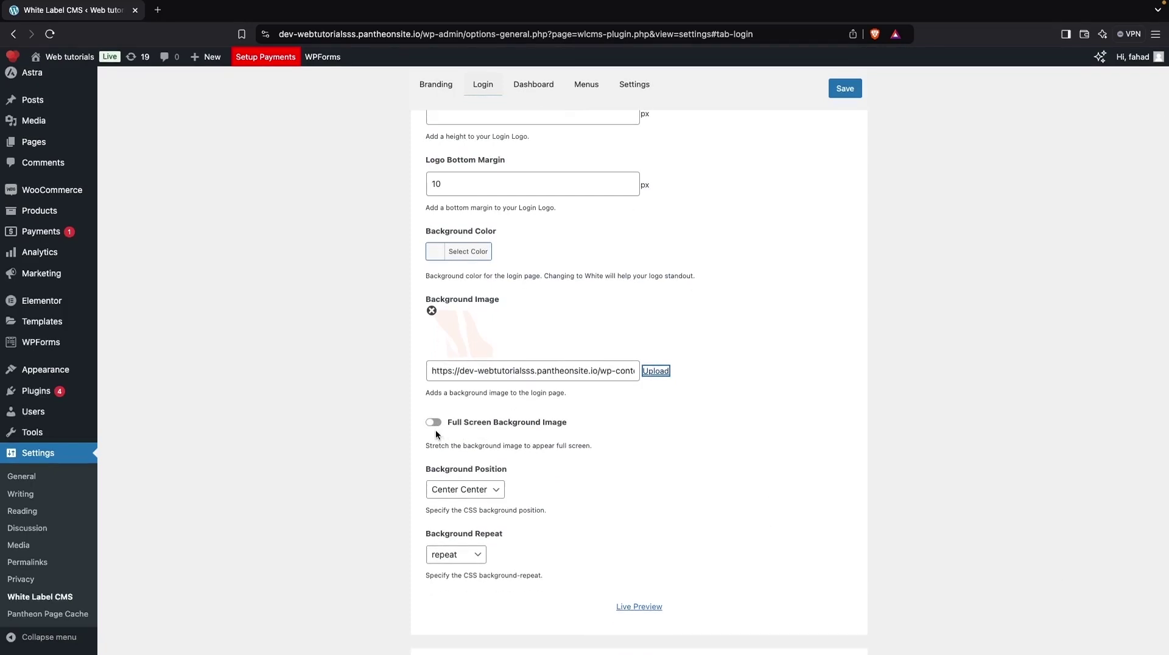
left_click(435, 422)
scroll(527, 444, "down", 2)
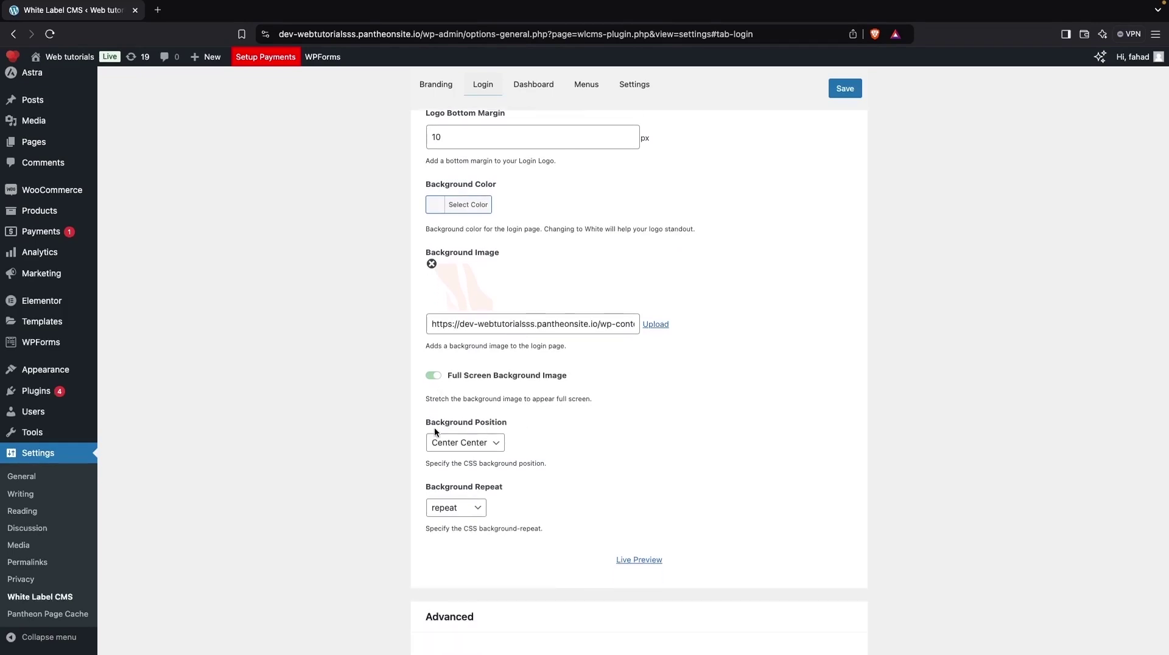
scroll(435, 431, "down", 3)
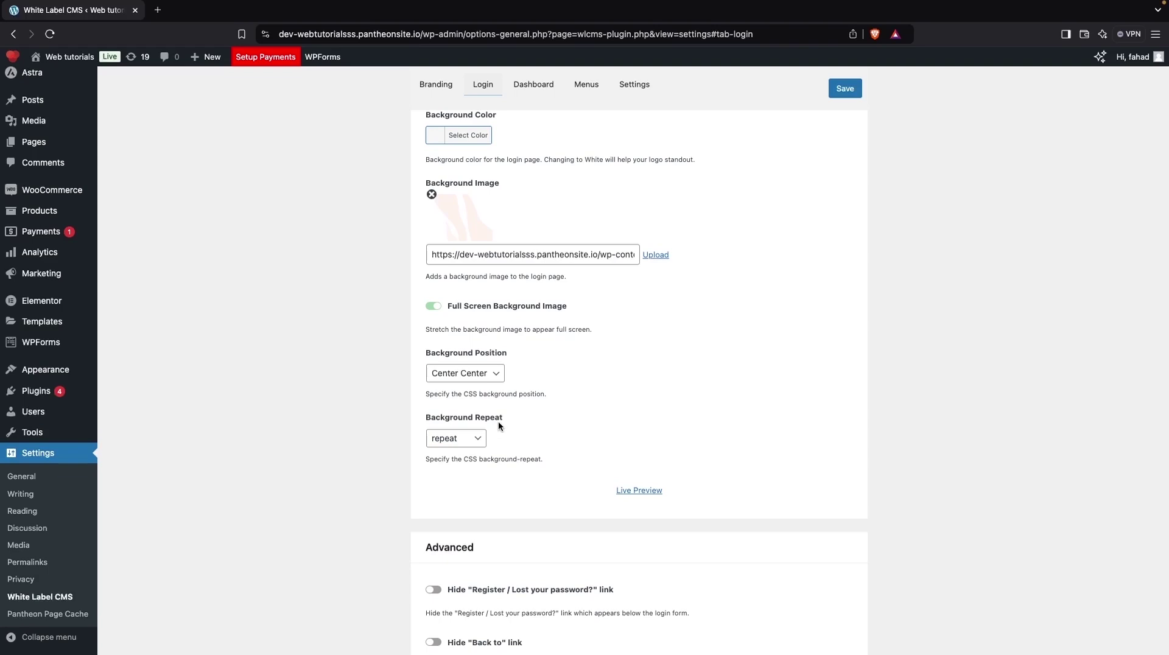
scroll(498, 421, "down", 5)
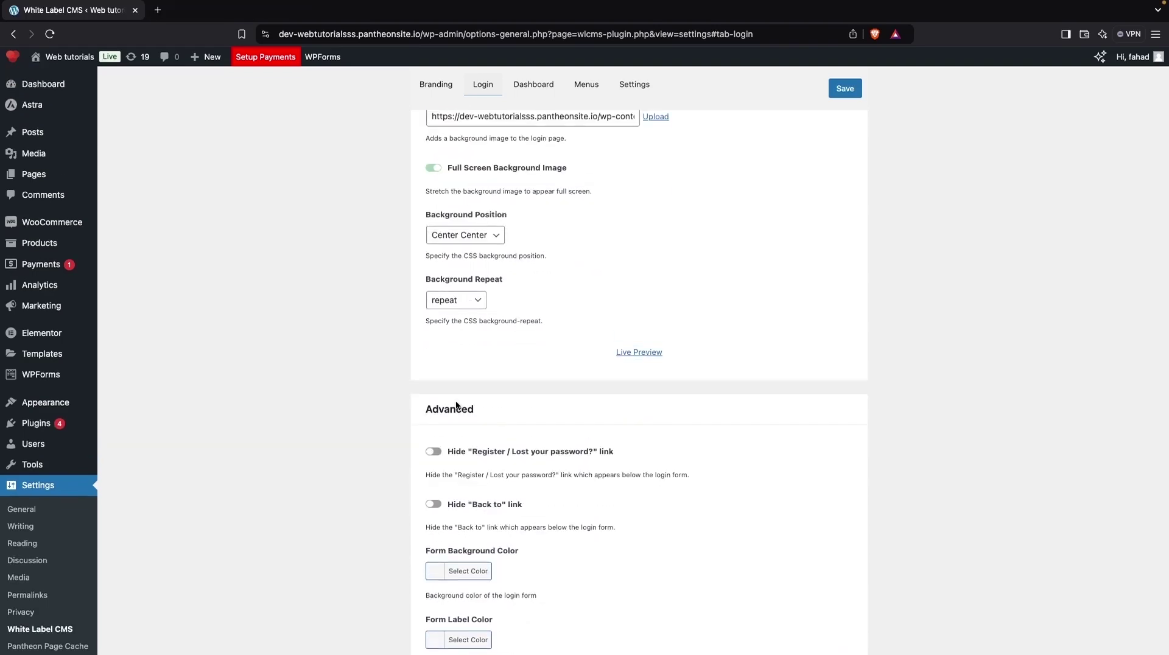
- Turn on the toggles hiding the 'Register / Lost your password?' and 'Back to' links
scroll(455, 400, "down", 7)
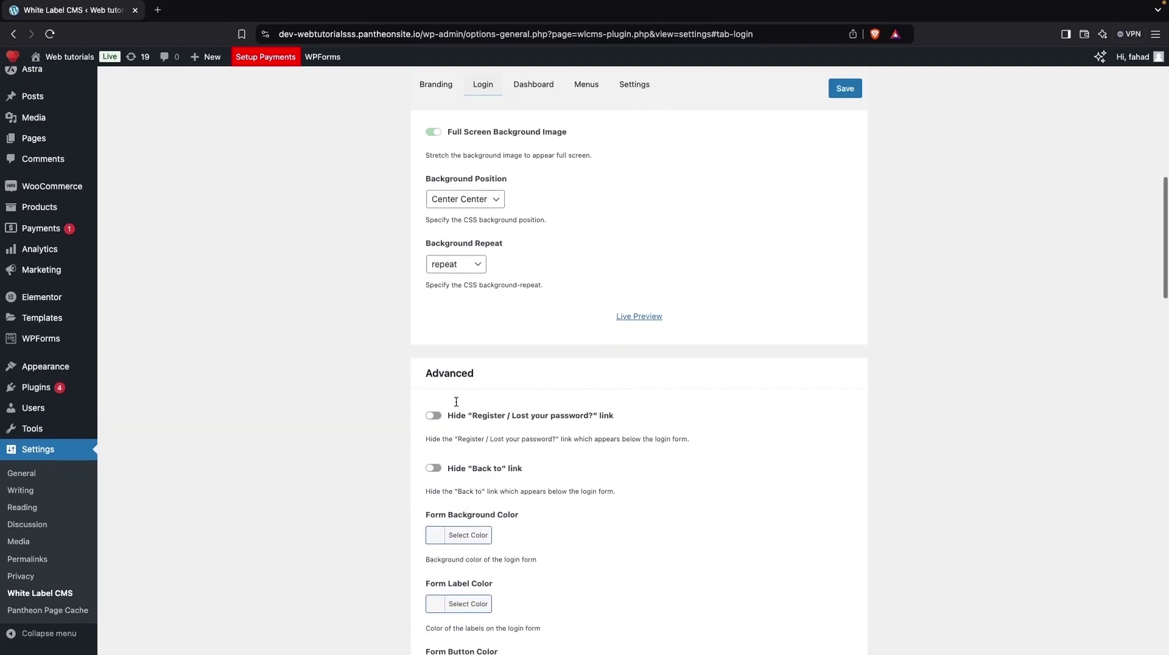
scroll(456, 400, "down", 1)
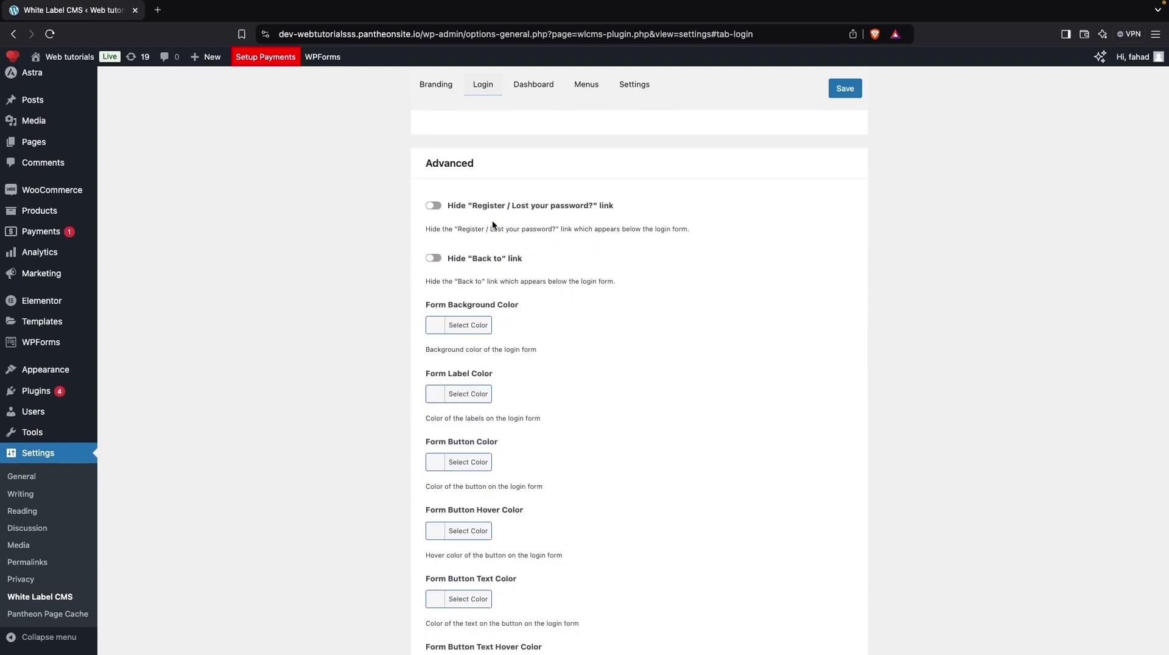
left_click(433, 207)
scroll(442, 259, "down", 1)
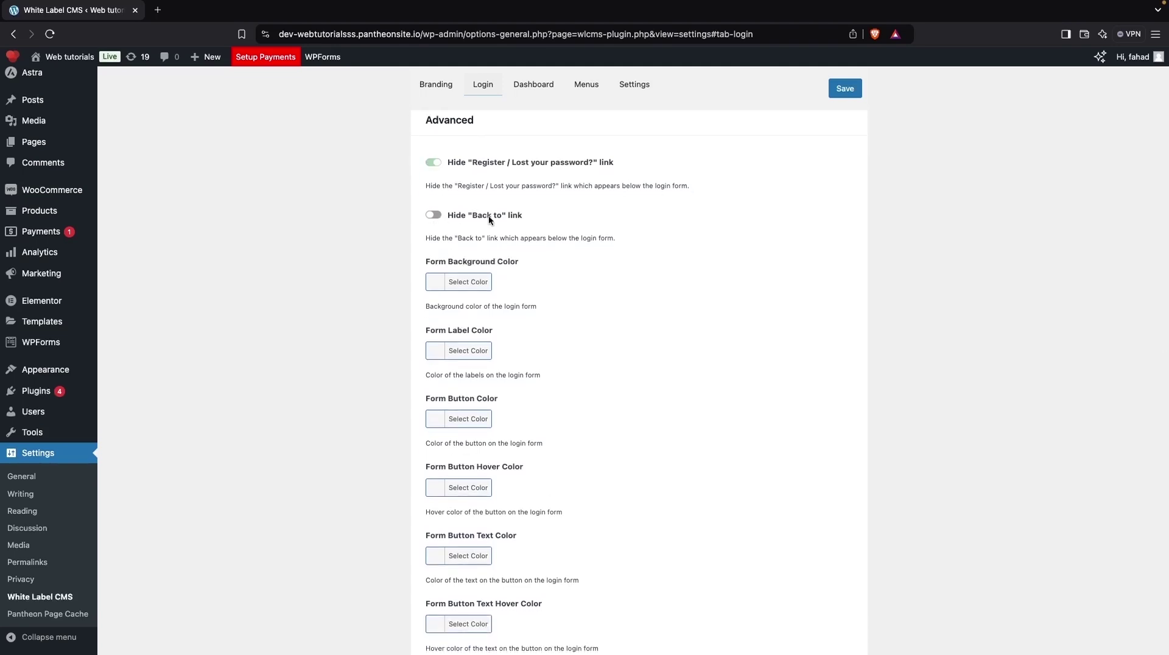
left_click(434, 216)
scroll(405, 251, "down", 2)
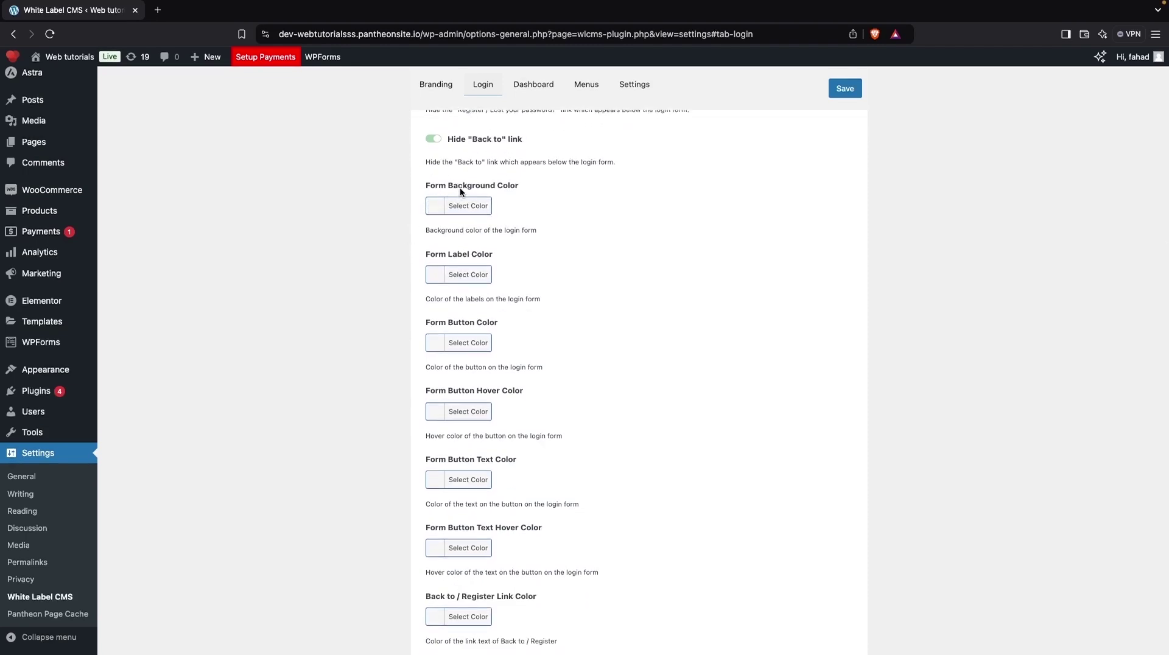
scroll(409, 287, "down", 2)
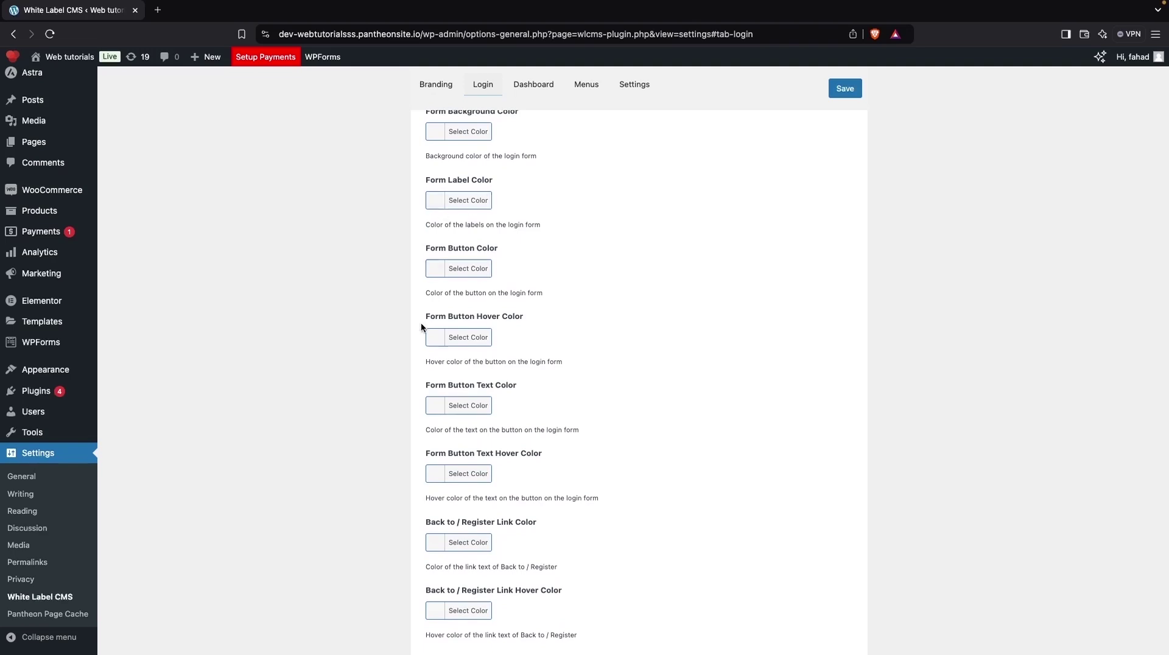
scroll(421, 326, "down", 2)
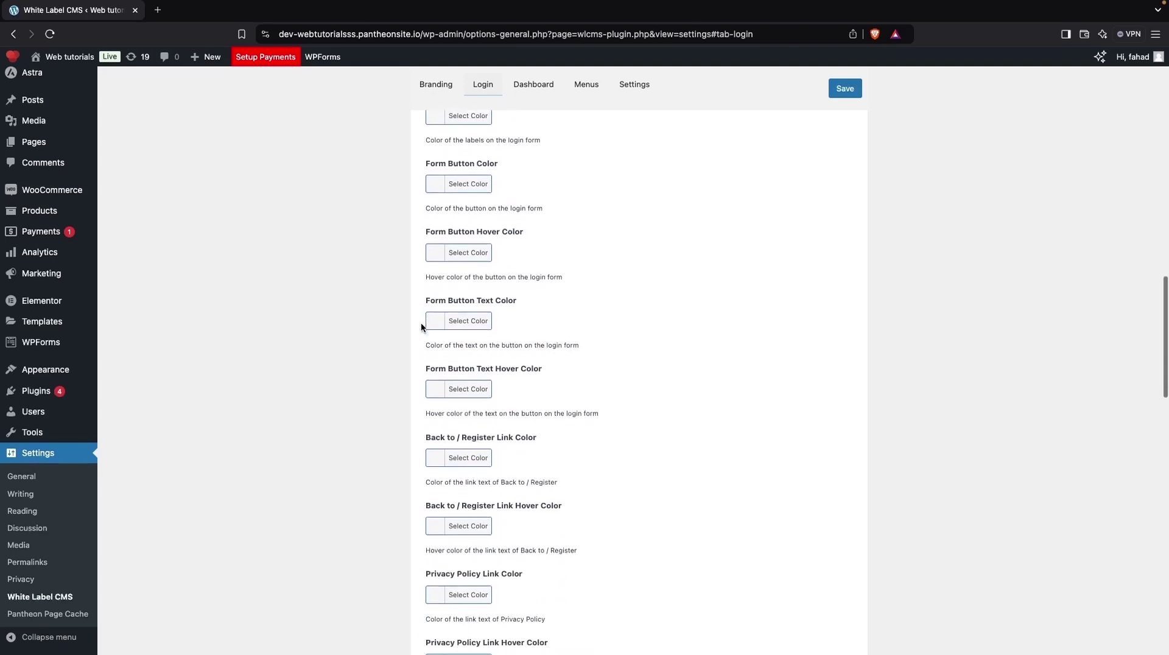
scroll(421, 327, "down", 3)
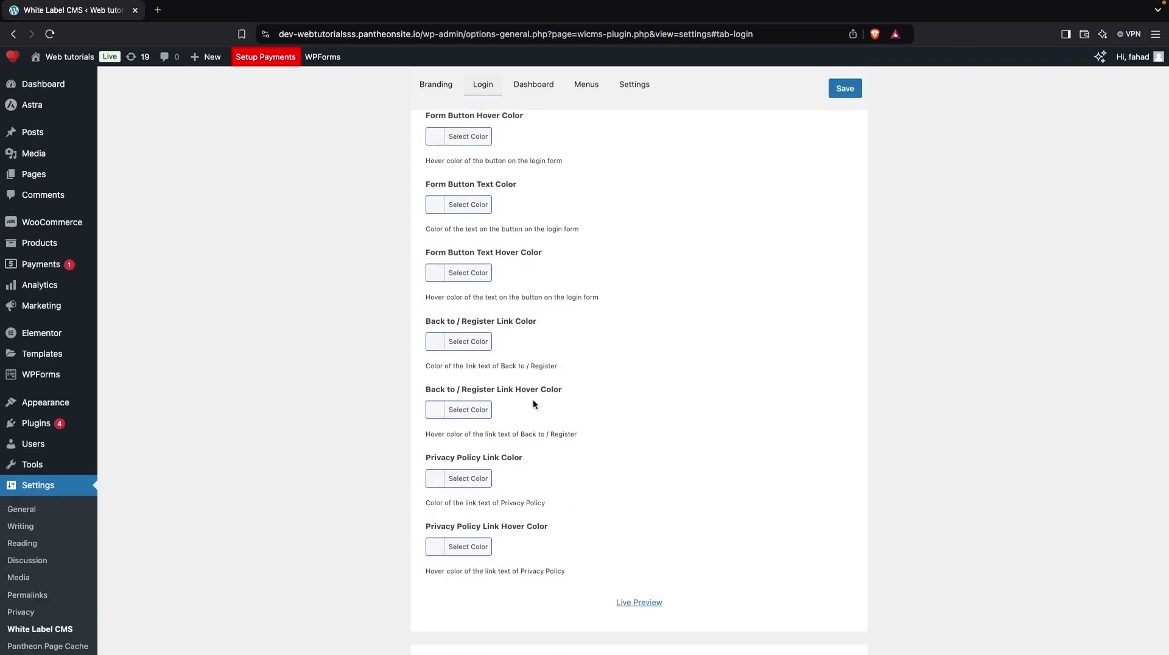
scroll(533, 403, "down", 9)
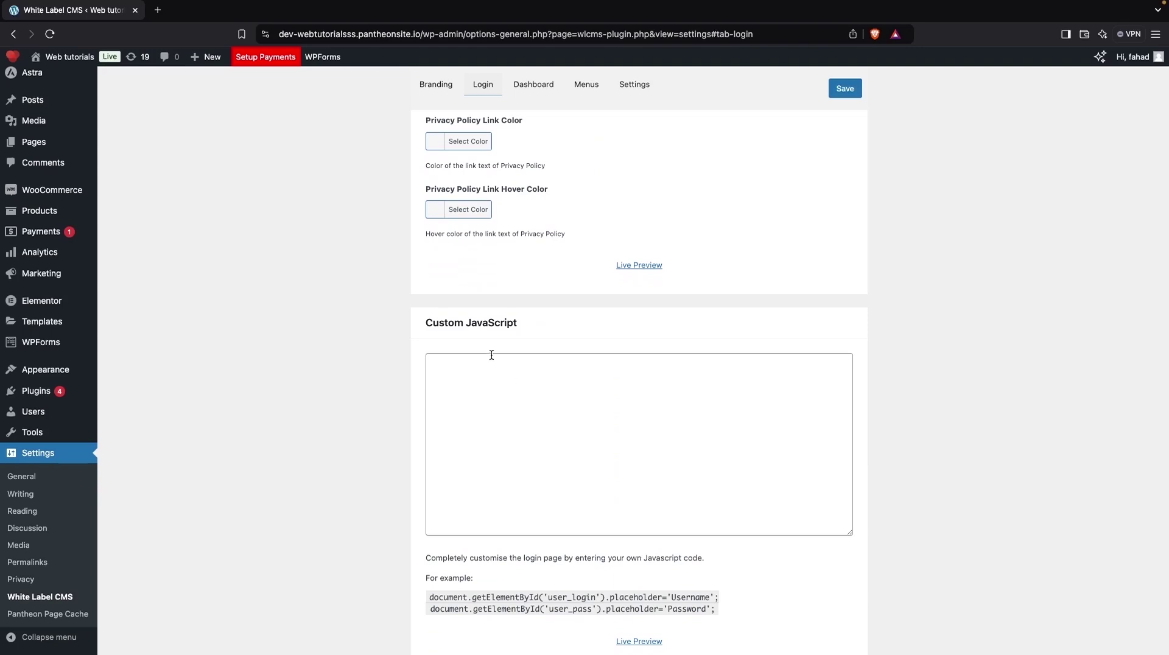
scroll(491, 355, "down", 2)
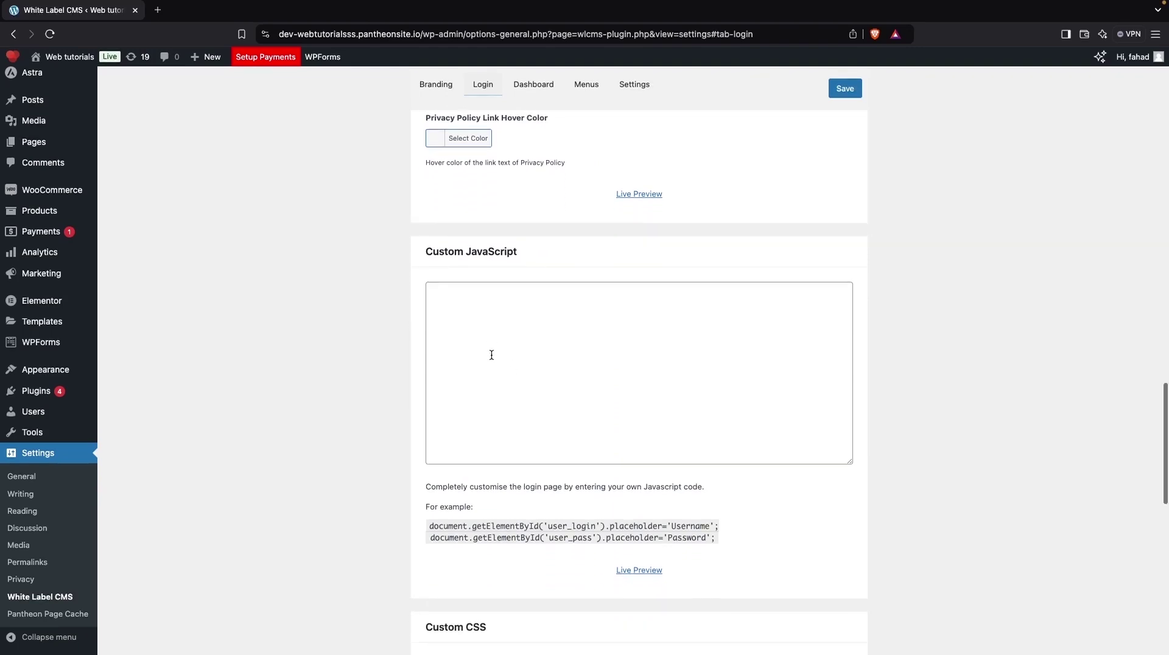
scroll(492, 355, "down", 15)
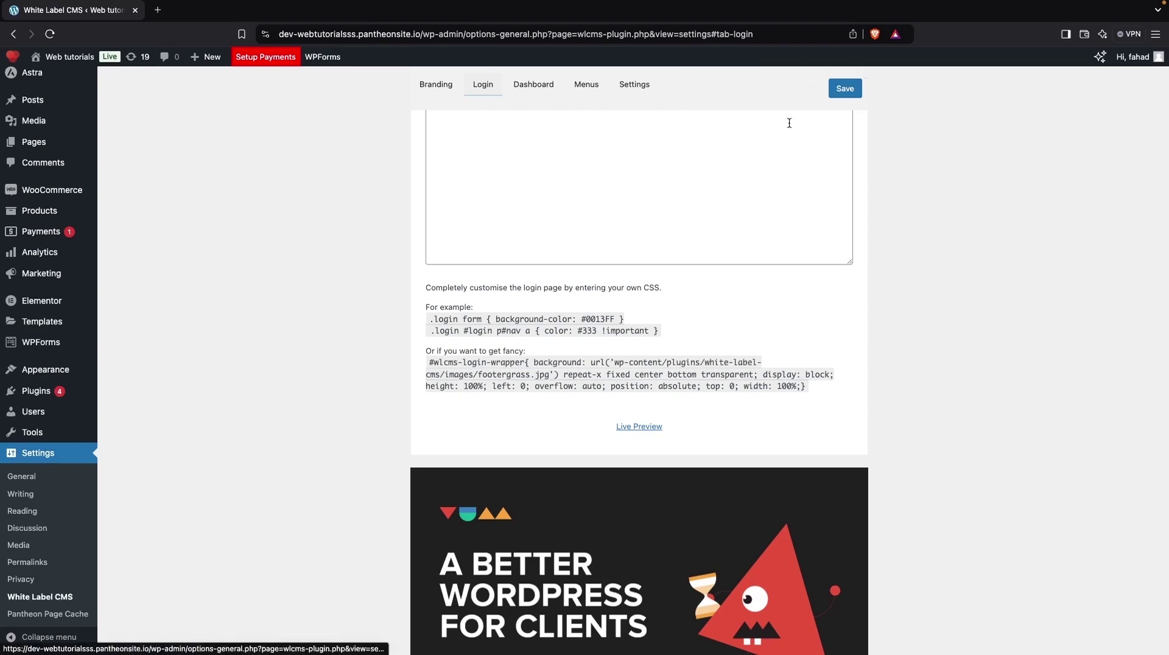
- Save the login page branding settings
left_click(845, 91)
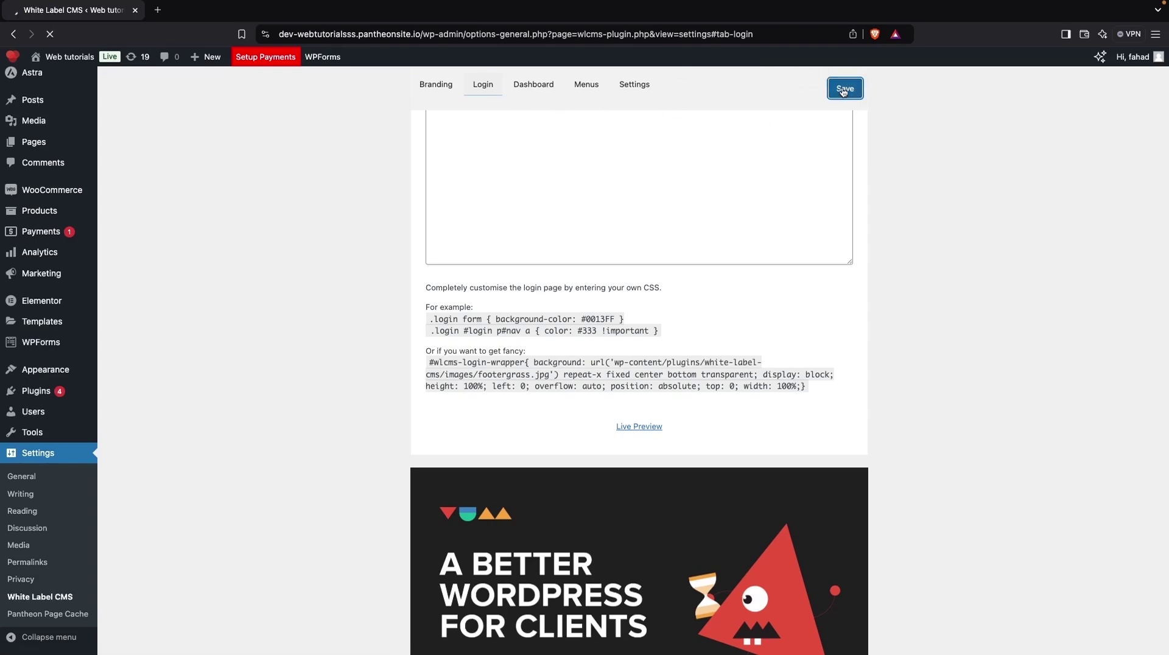
left_click(535, 157)
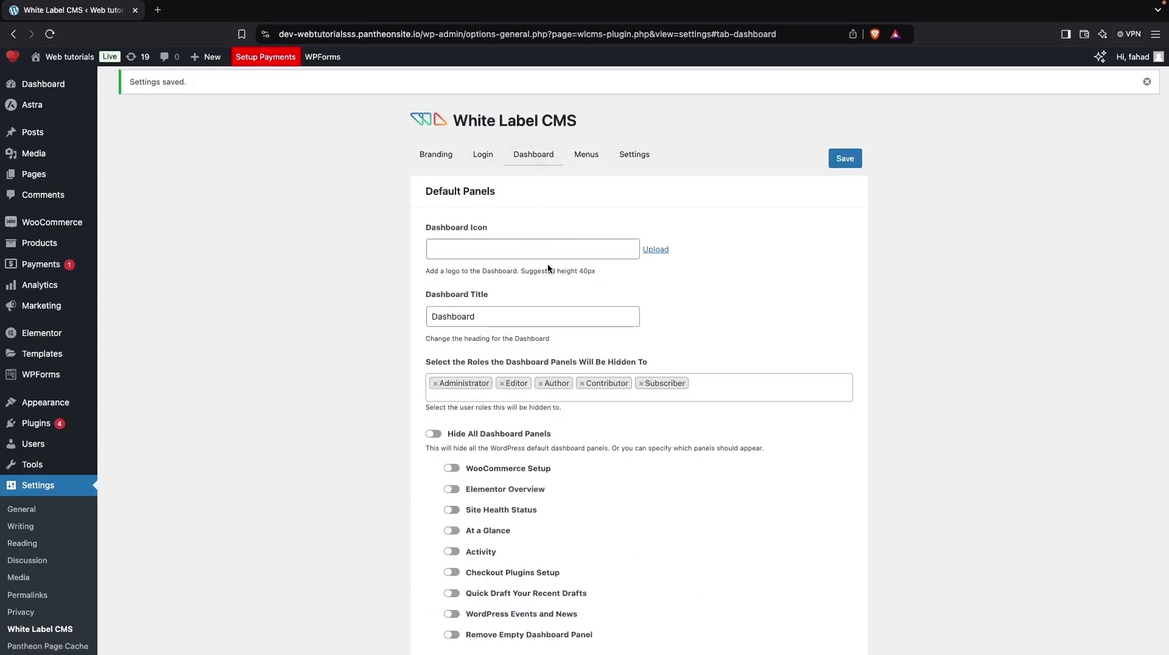
scroll(547, 263, "down", 1)
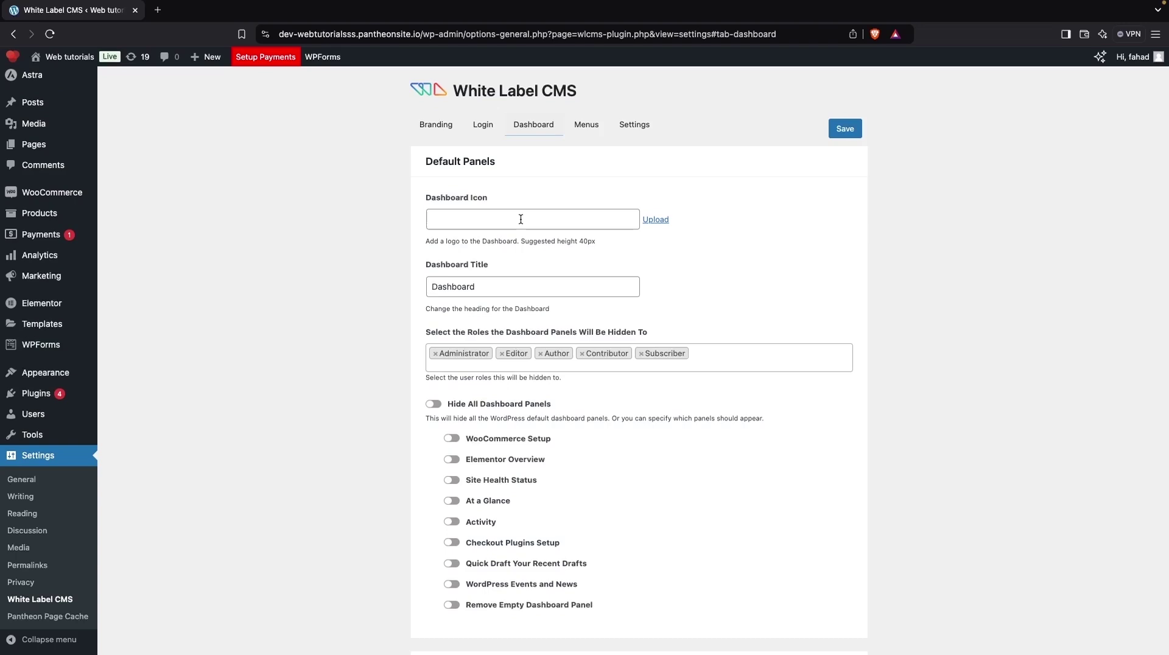
- Set the print logo image as the White Label CMS Dashboard Icon
left_click(653, 220)
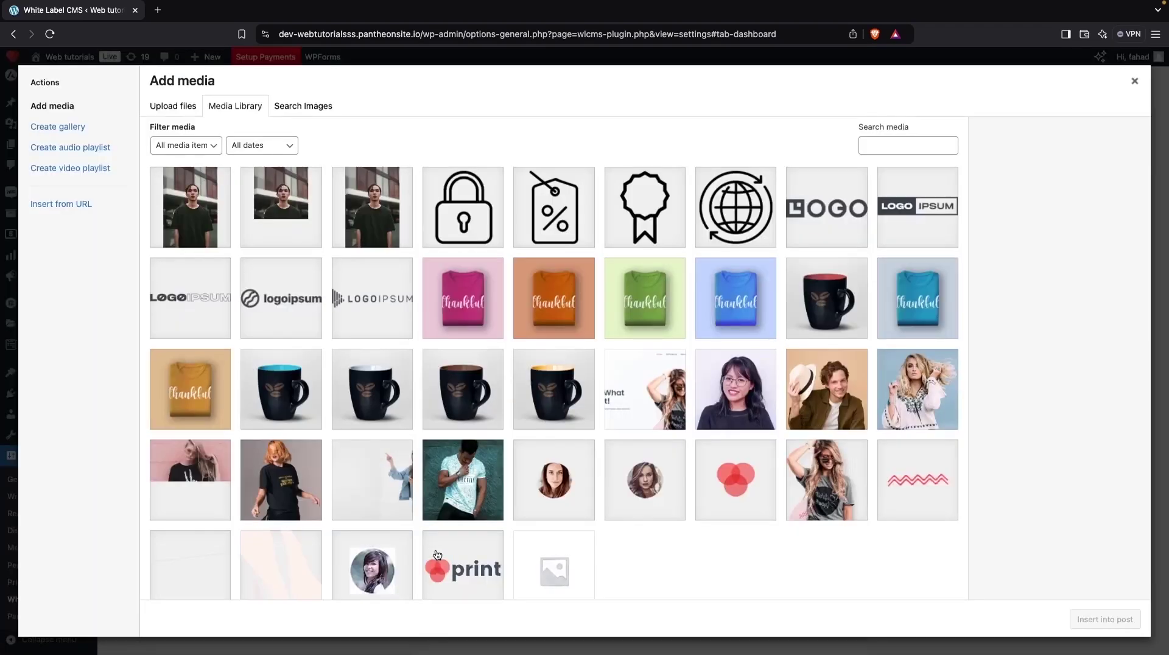
left_click(437, 554)
left_click(1088, 624)
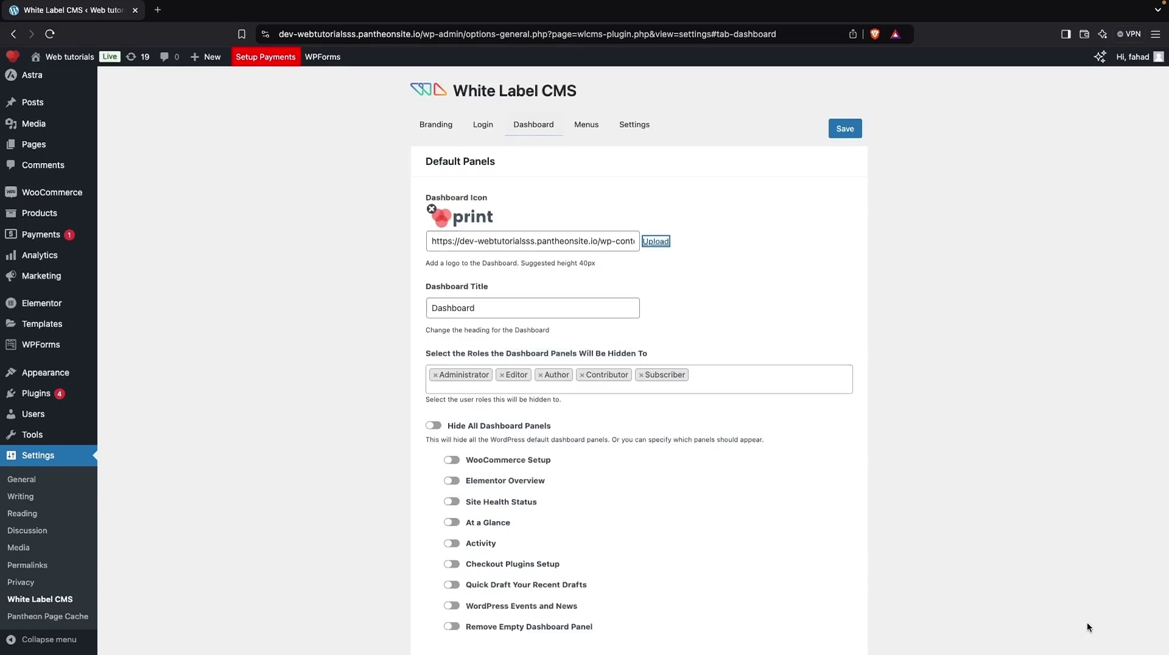
scroll(826, 444, "down", 2)
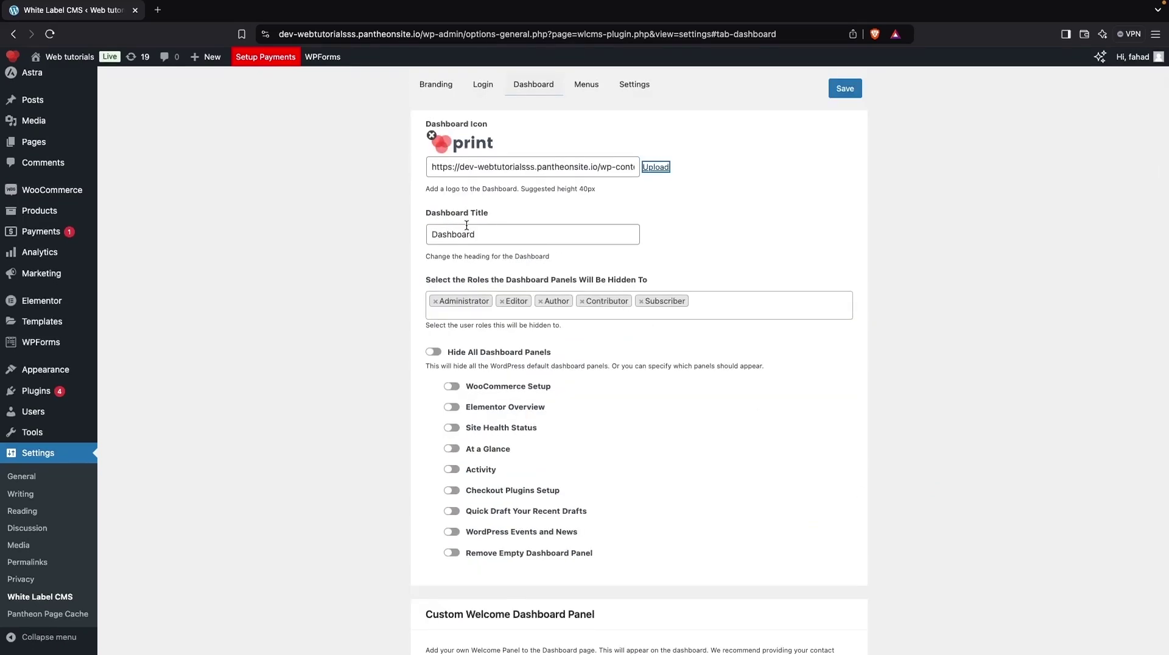
scroll(498, 241, "down", 1)
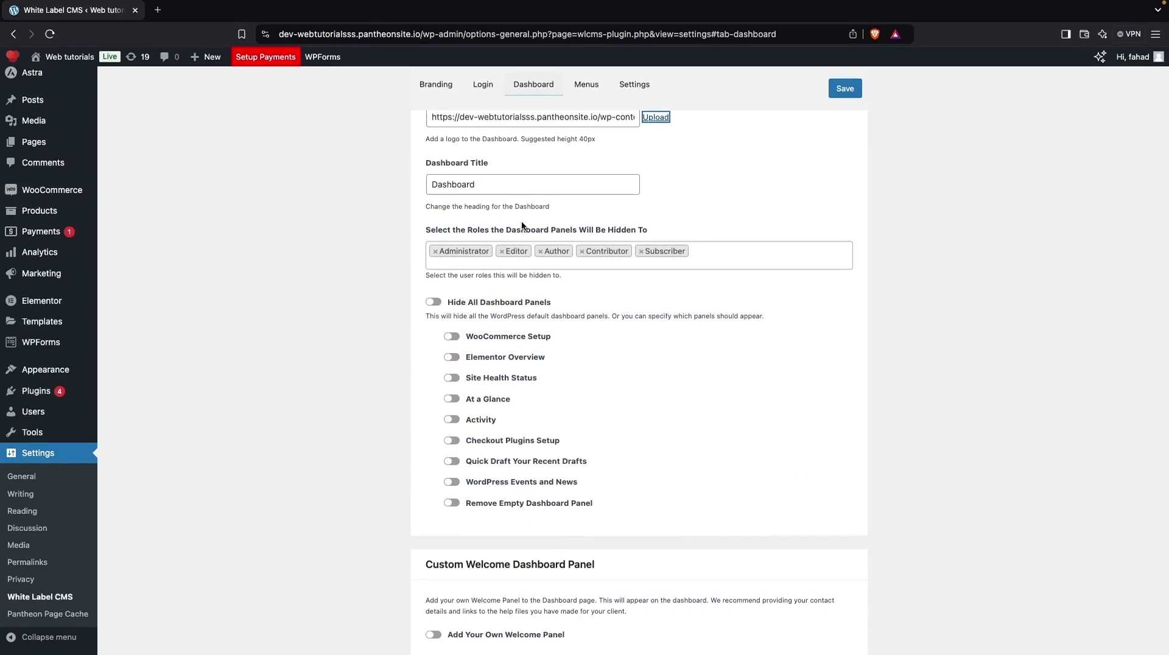
scroll(508, 285, "down", 1)
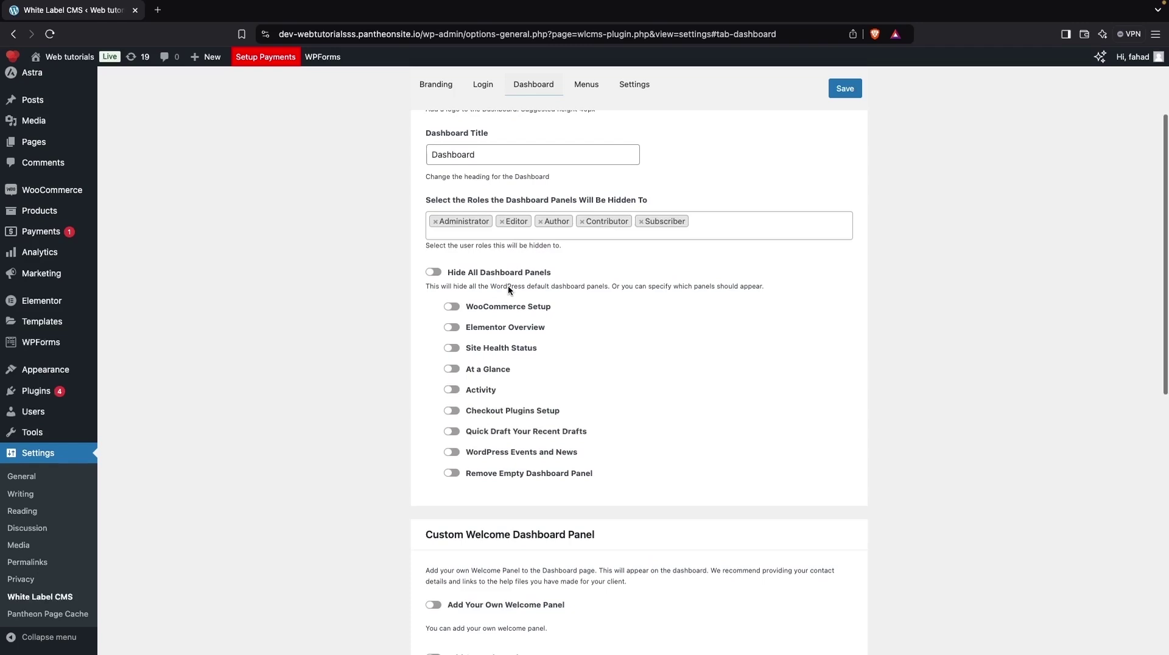
scroll(507, 285, "down", 2)
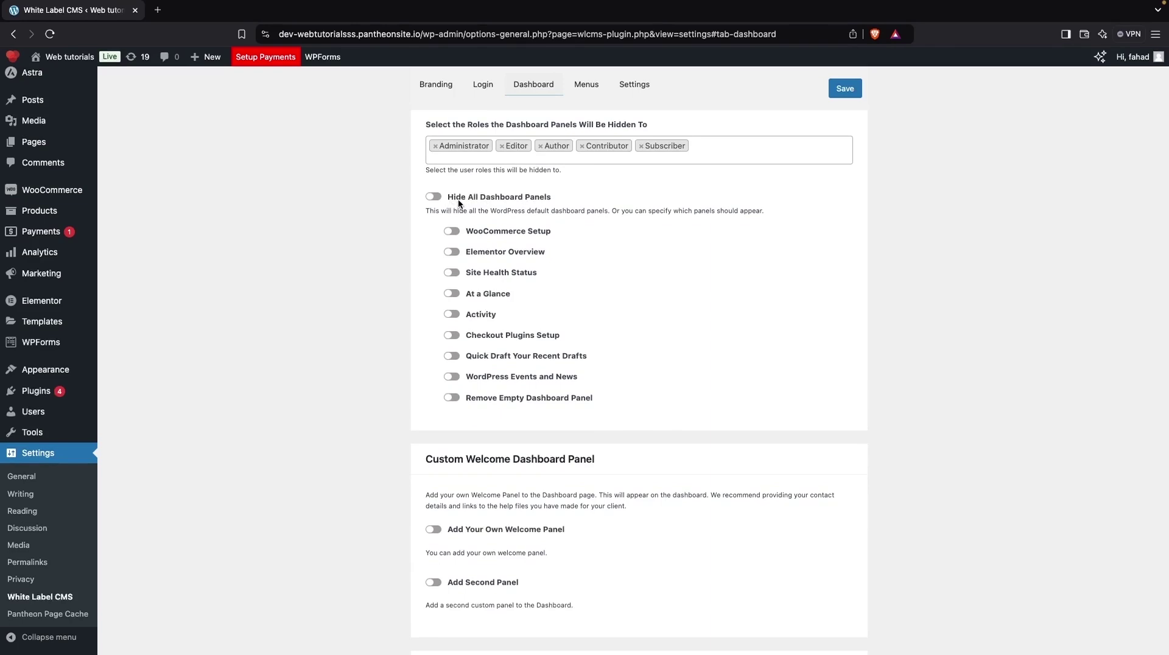
- Leave Hide All Panels off and hide WooCommerce Setup, Checkout Plugins Setup, Quick Draft and Events panels
left_click(430, 197)
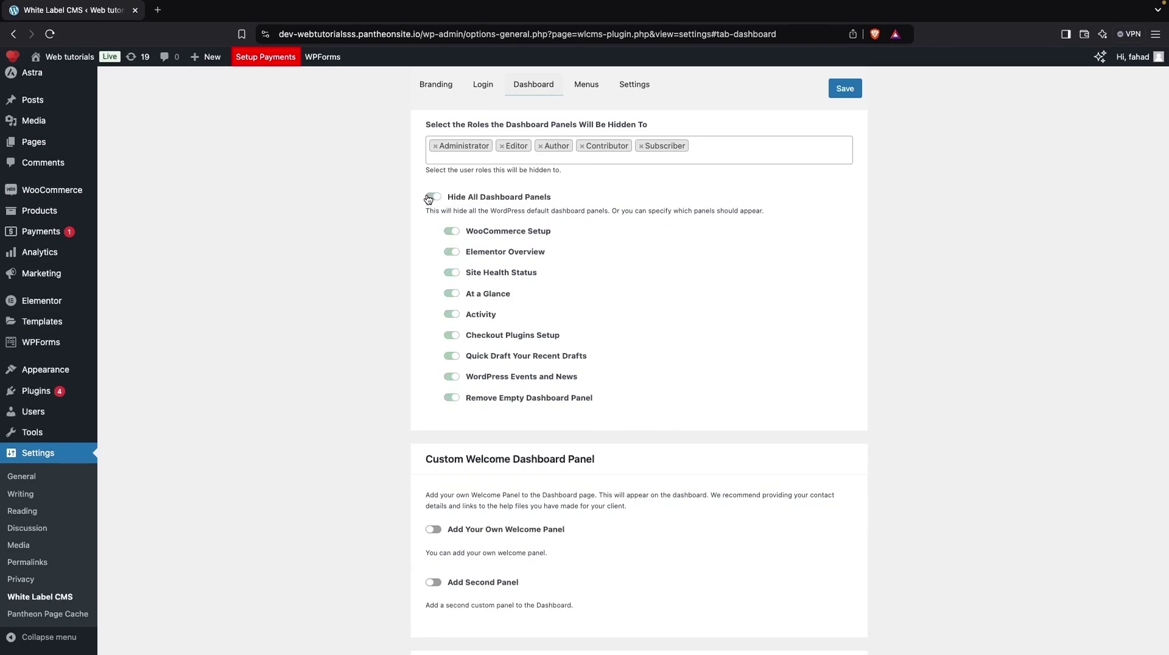
left_click(429, 198)
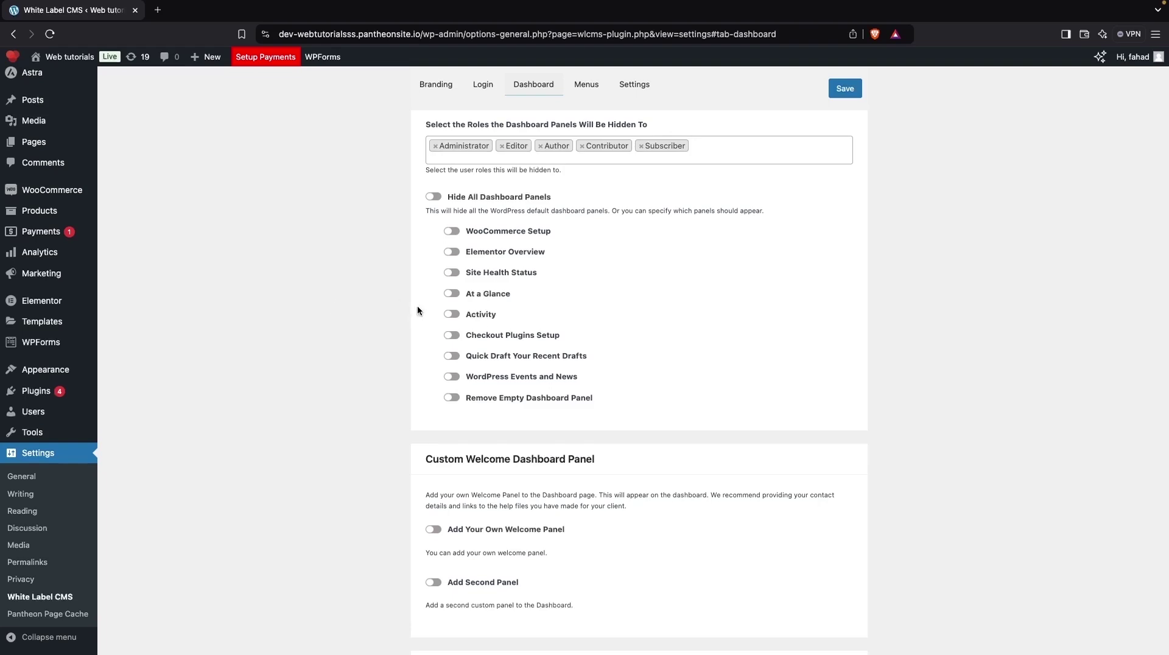
left_click(454, 233)
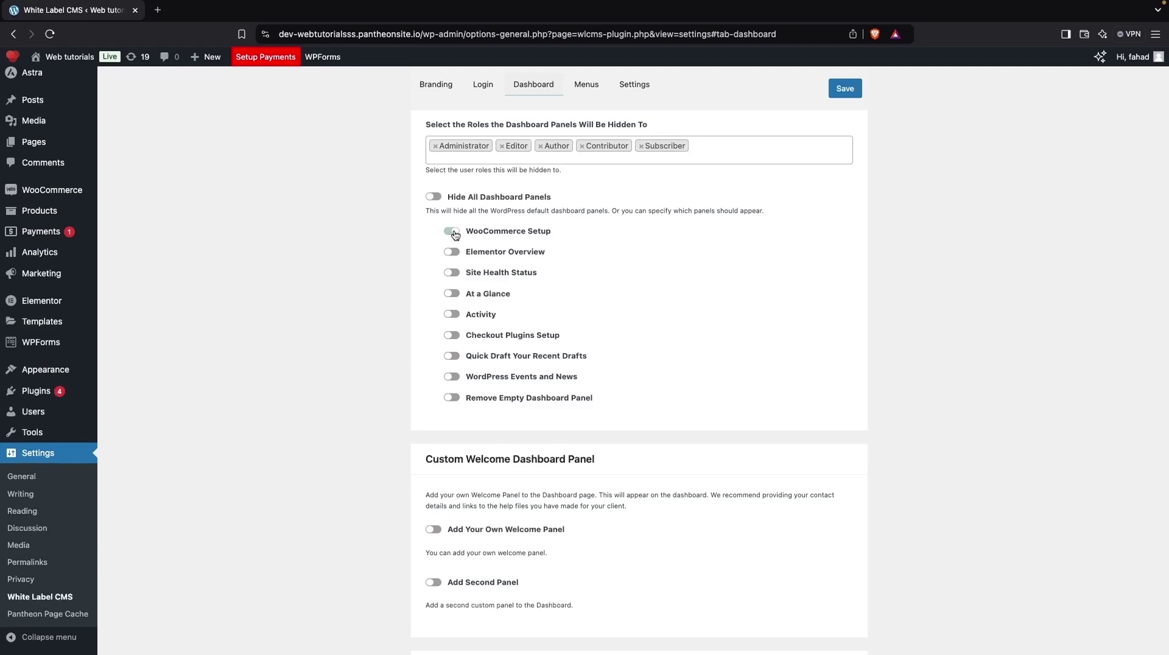
left_click(454, 336)
left_click(452, 356)
left_click(452, 378)
scroll(422, 301, "down", 3)
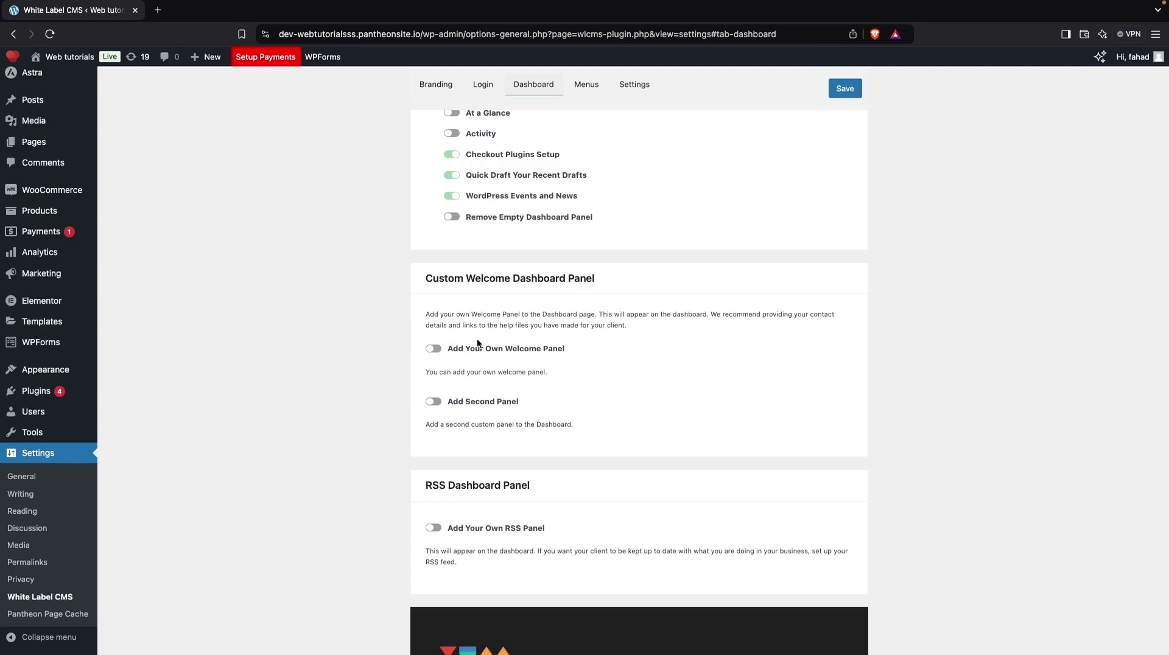
scroll(435, 414, "down", 3)
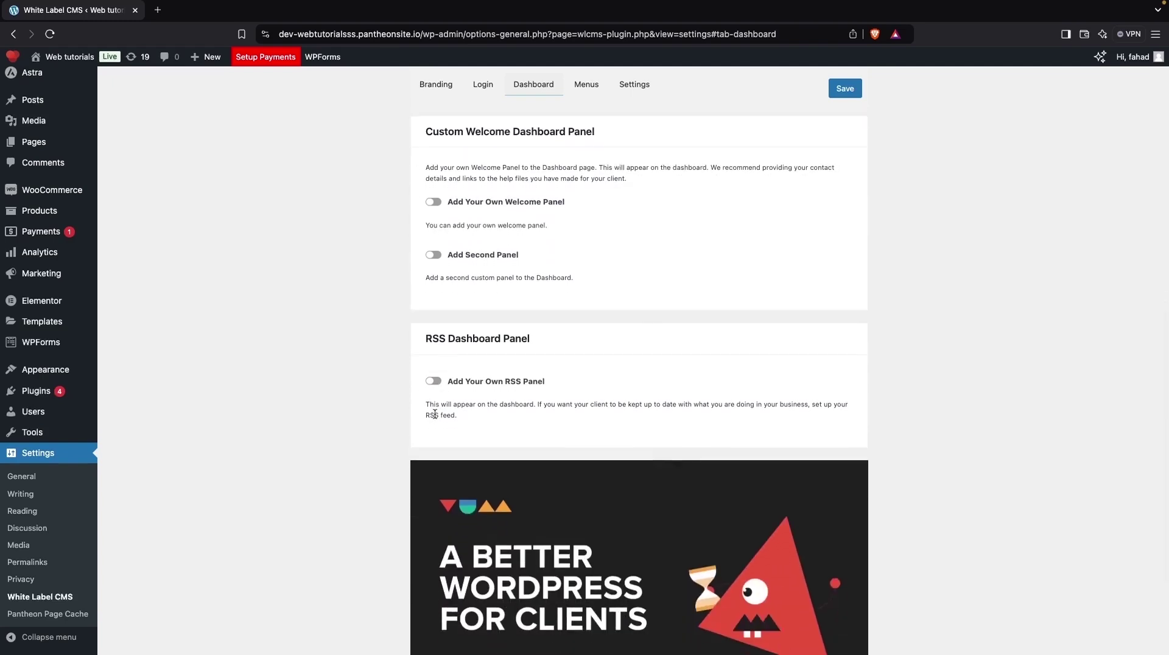
scroll(418, 296, "down", 1)
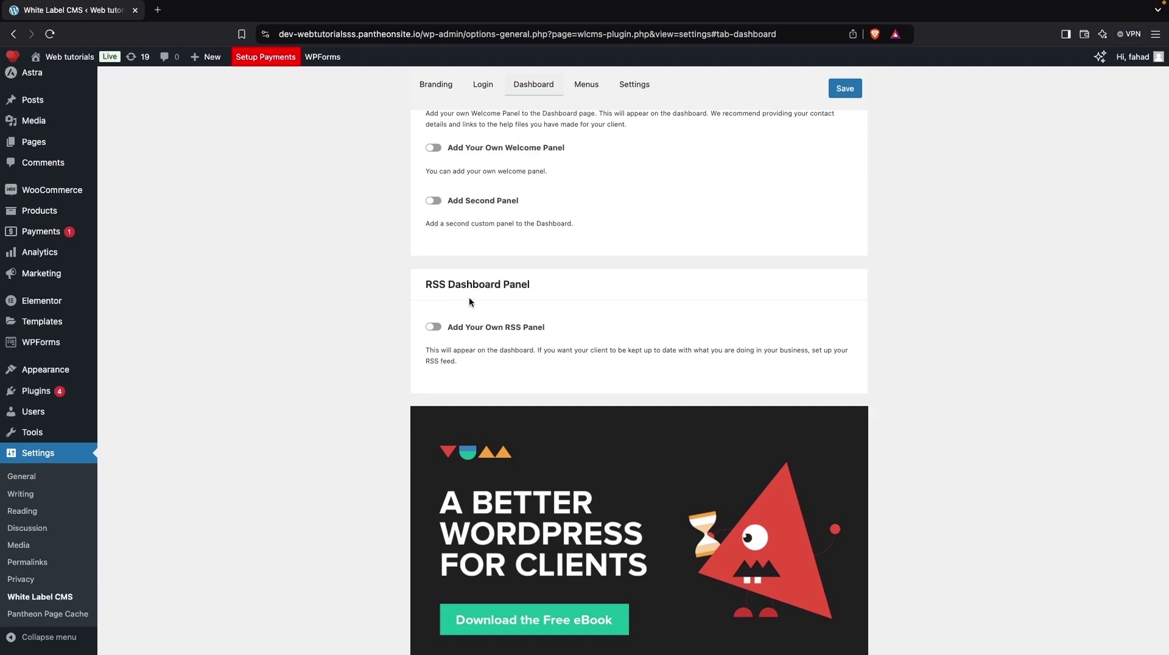
scroll(485, 310, "down", 4)
scroll(485, 310, "up", 3)
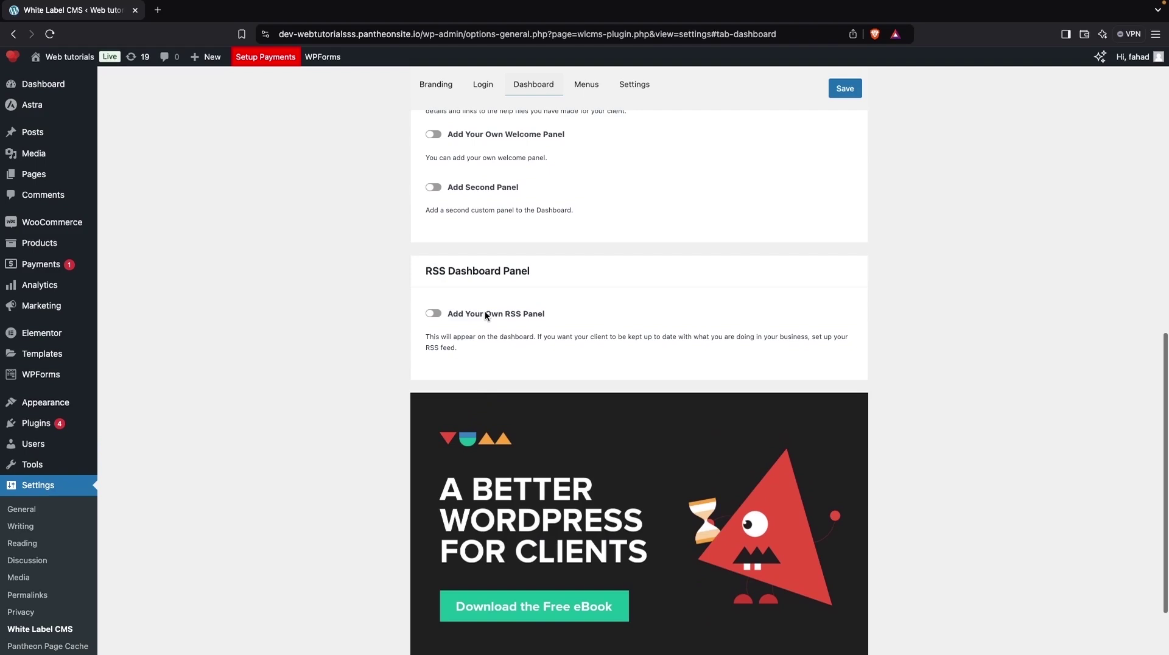
- Save the dashboard settings and confirm the Dashboard shows the print logo without the hidden panels
left_click(850, 96)
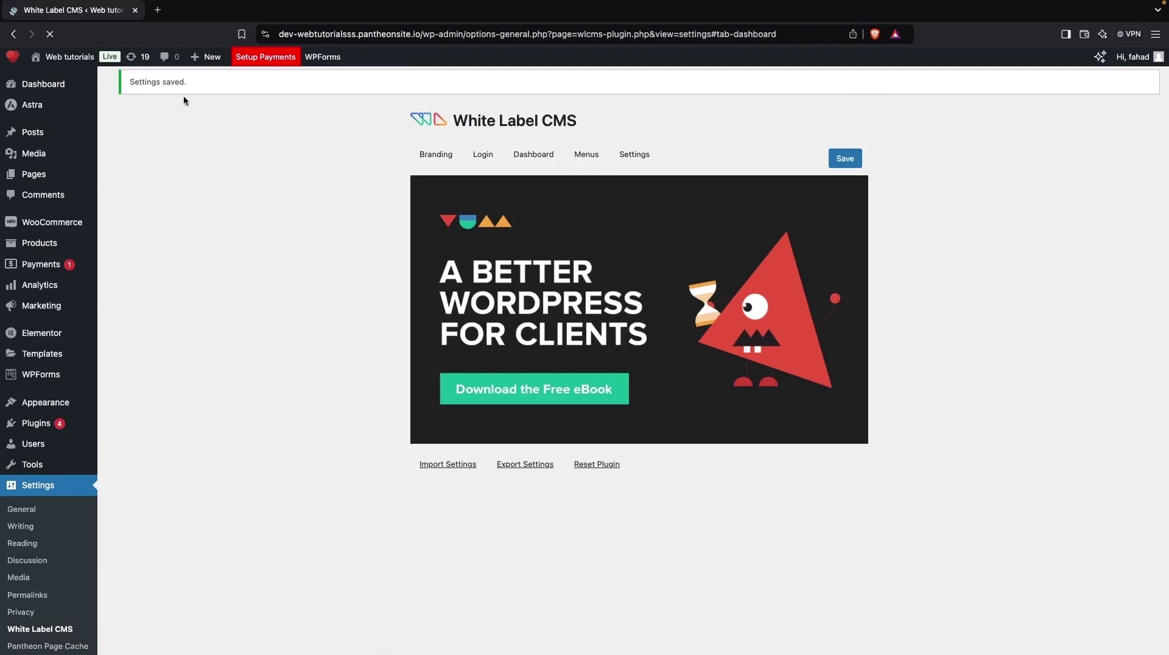
left_click(52, 88)
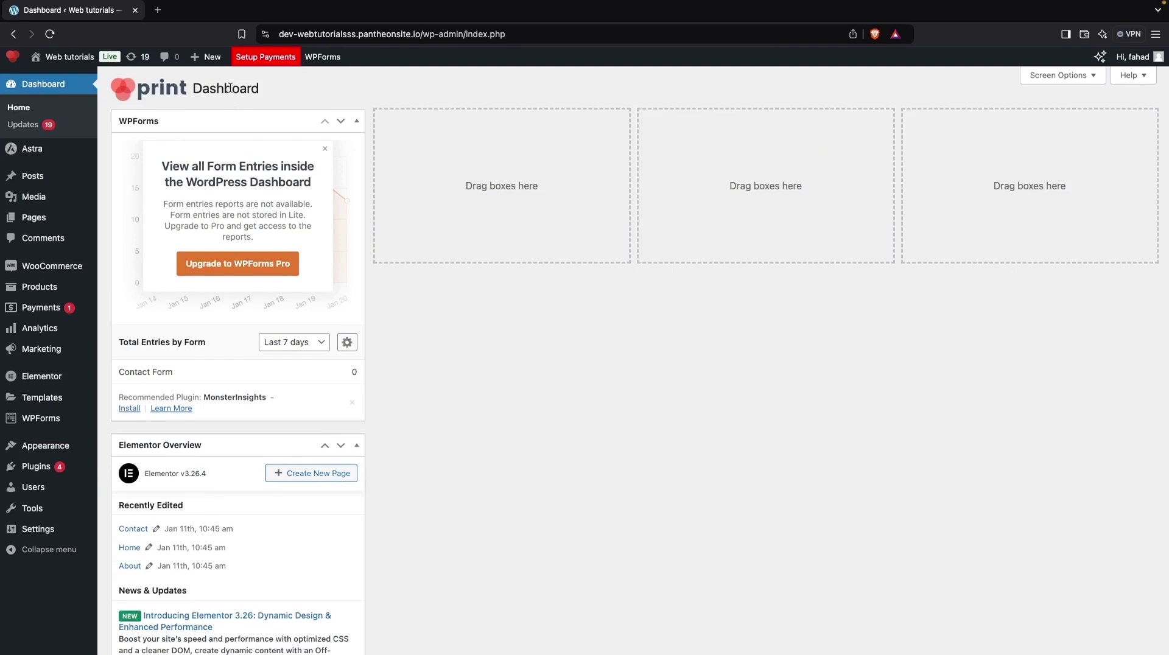
scroll(246, 256, "down", 5)
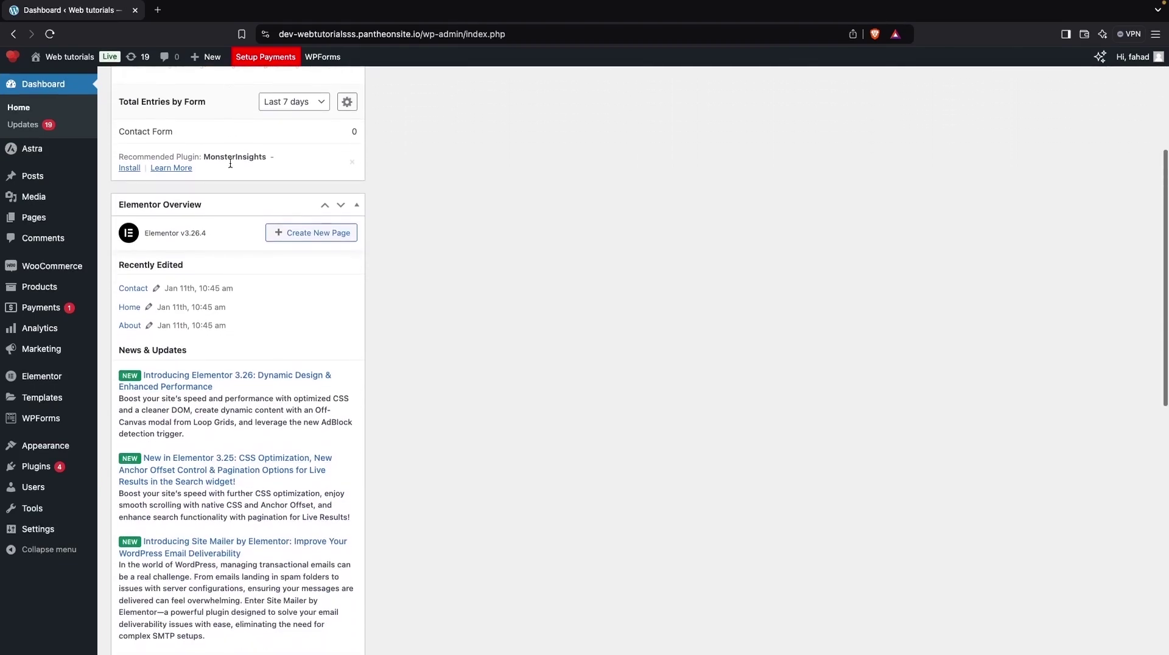
scroll(246, 256, "down", 5)
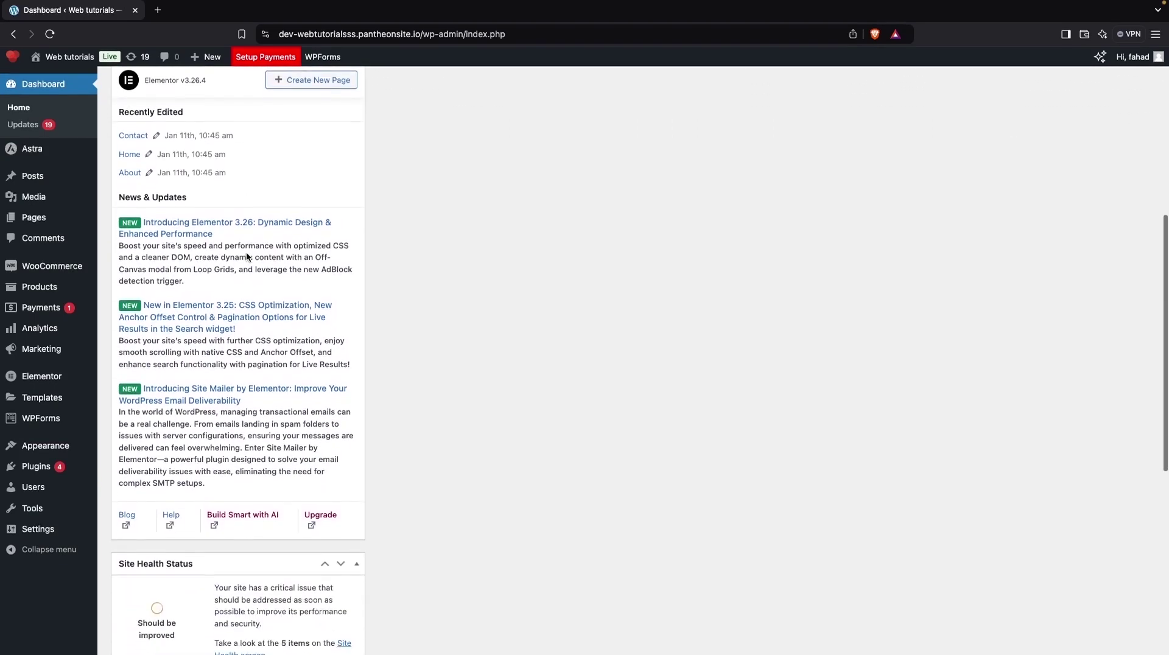
scroll(247, 256, "down", 6)
scroll(247, 257, "up", 14)
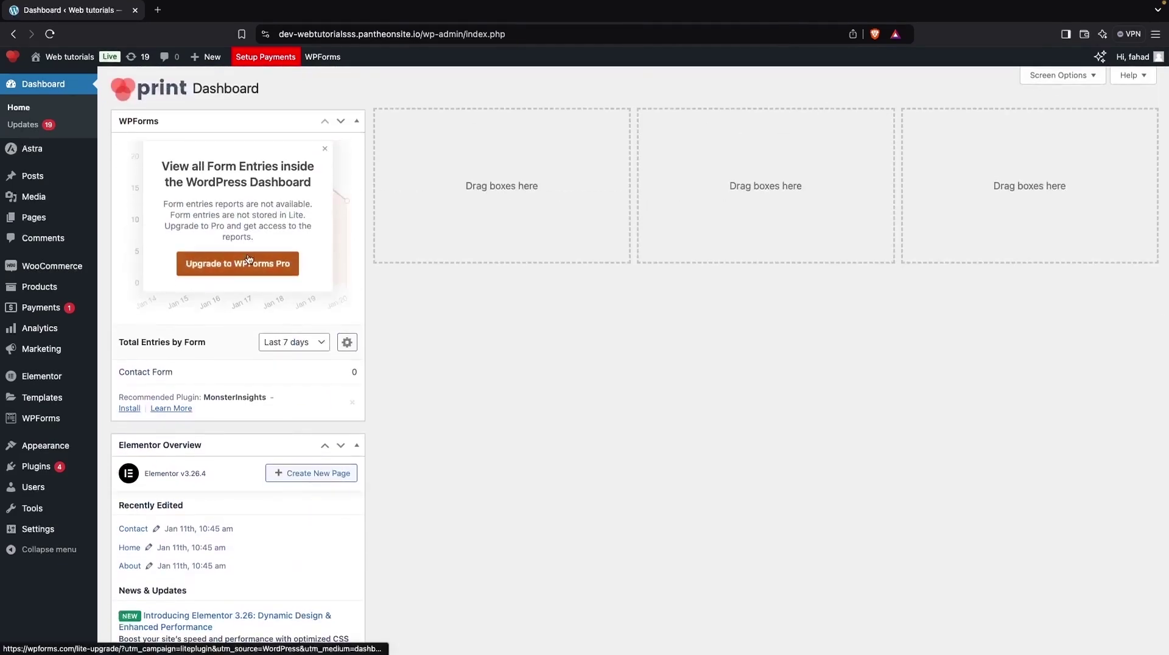
- Review the White Label CMS Menus tab's hide-menus list, leaving menu hiding switched off
mouse_move(99, 528)
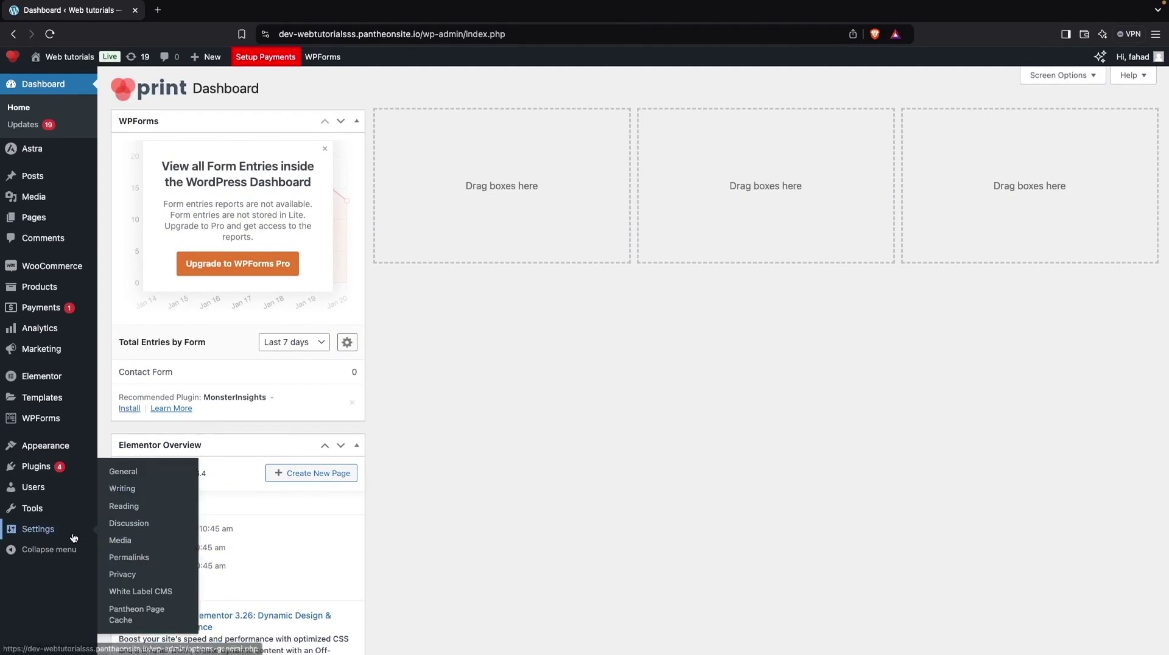
left_click(144, 591)
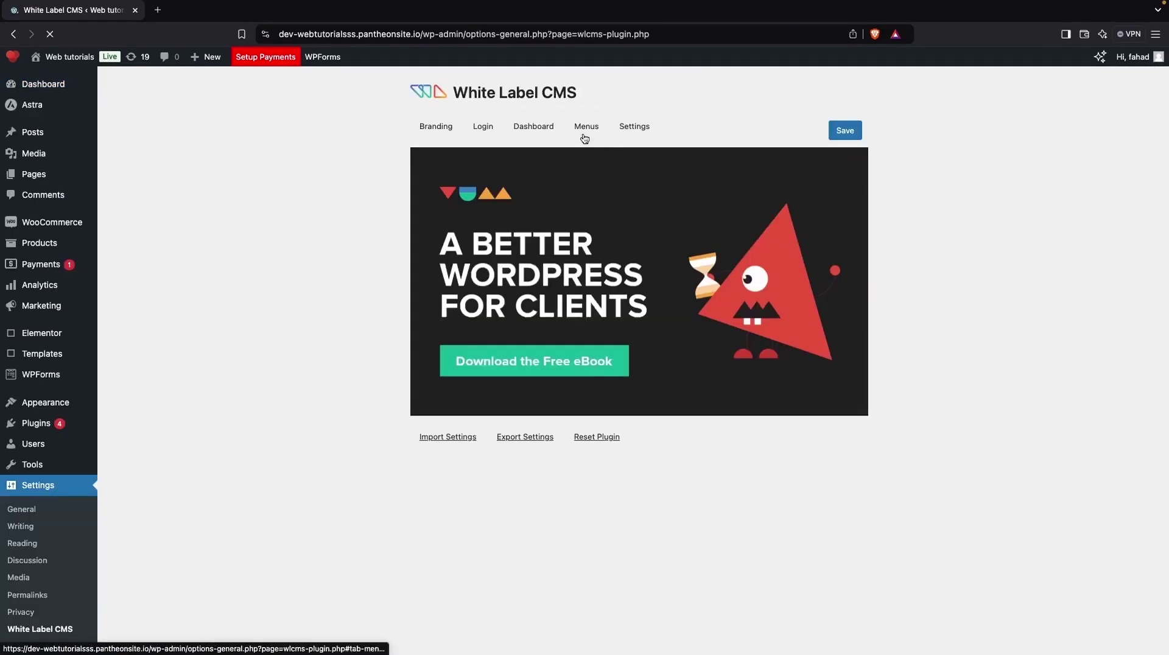
left_click(586, 129)
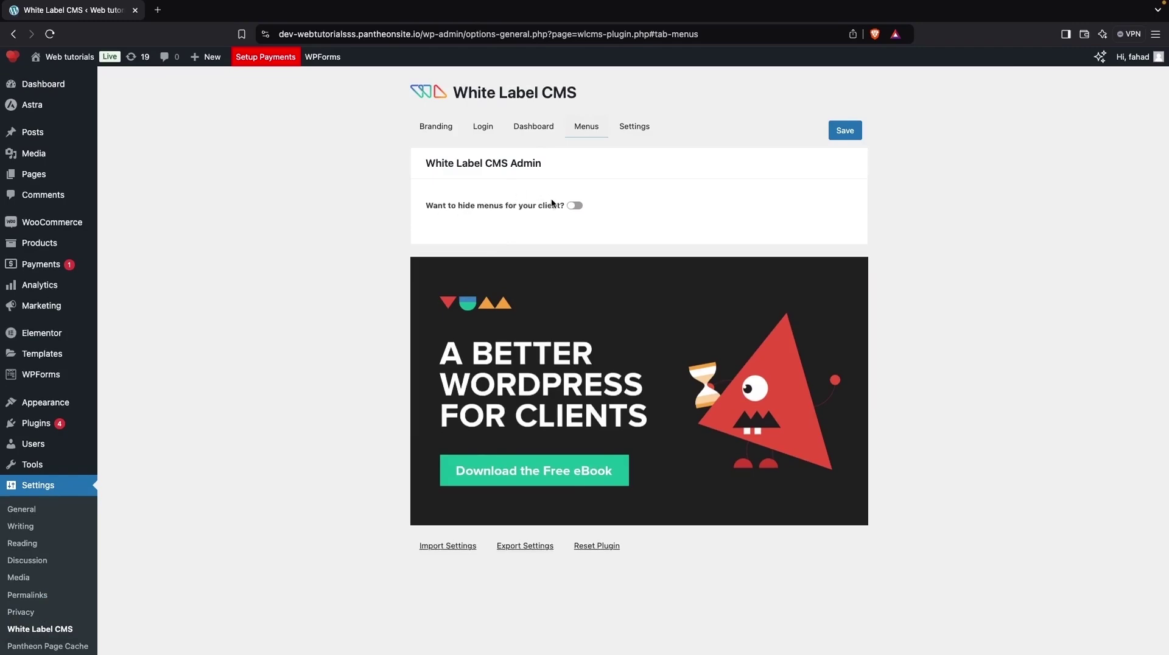
left_click(574, 206)
scroll(527, 421, "down", 5)
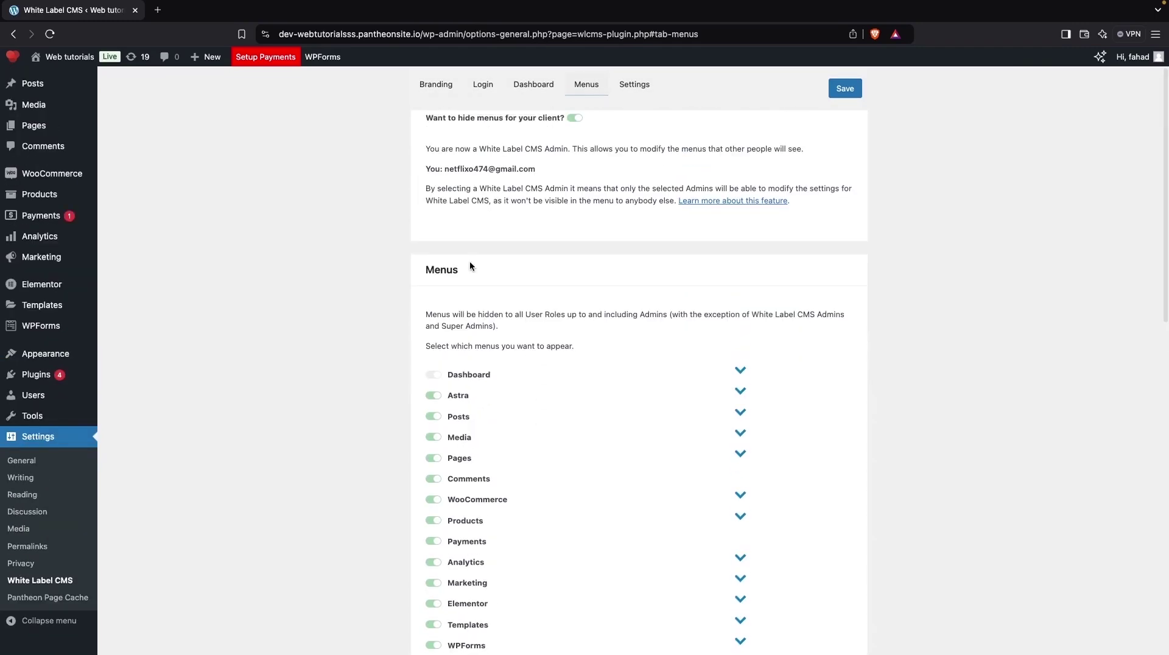
scroll(470, 261, "up", 1)
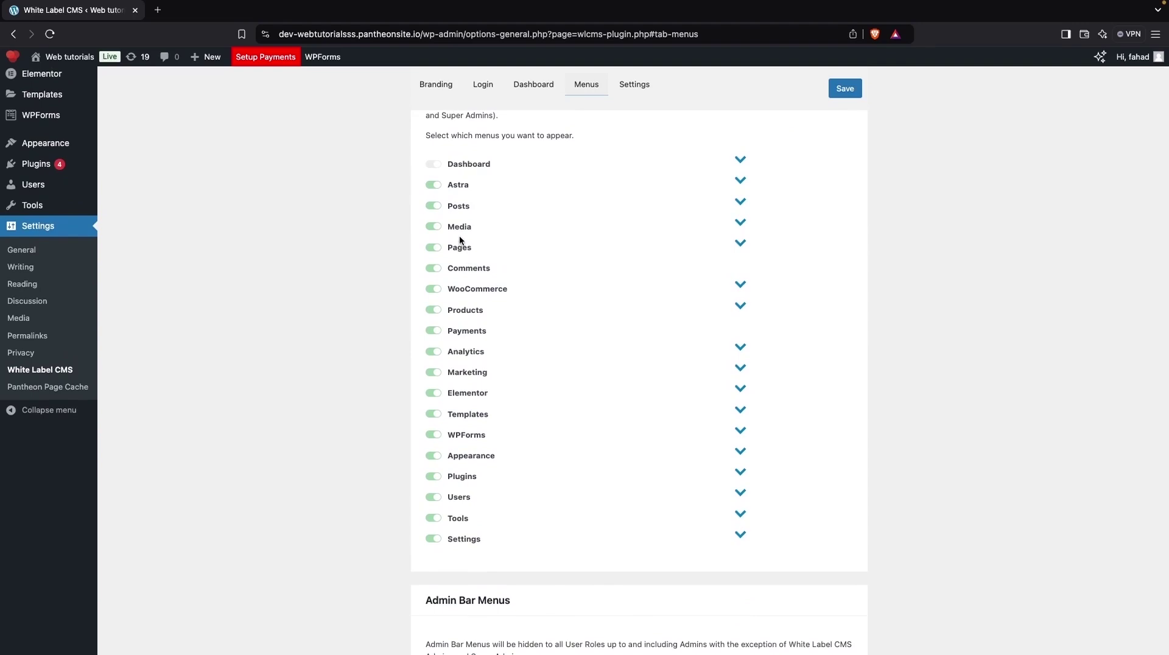
scroll(403, 348, "down", 3)
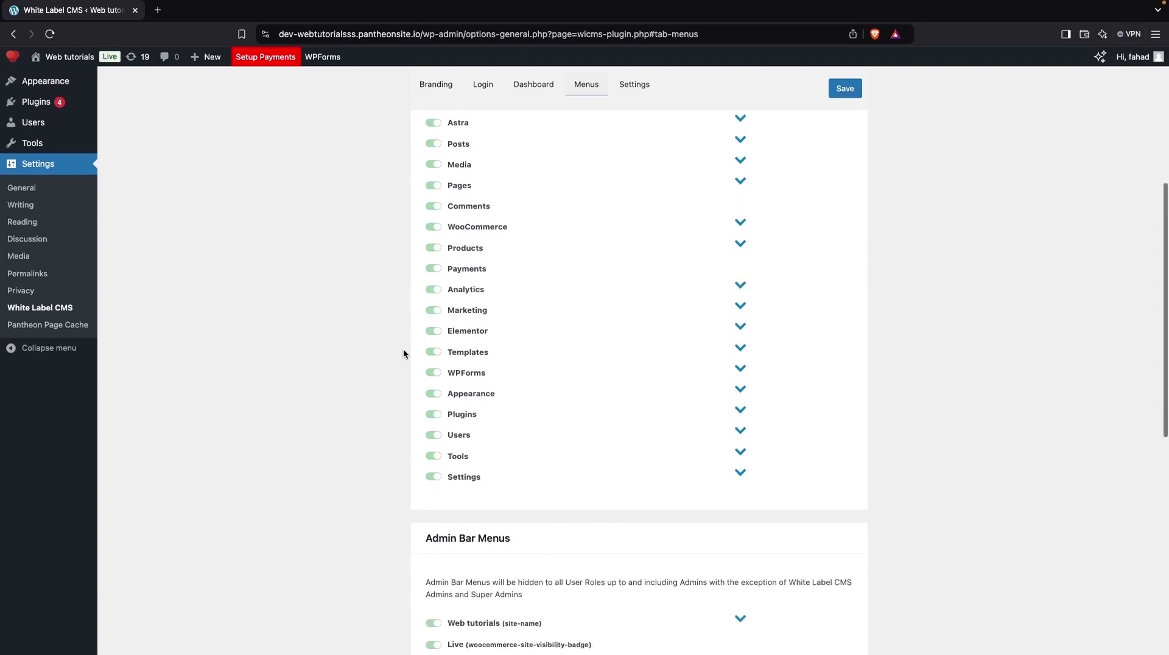
scroll(404, 353, "down", 6)
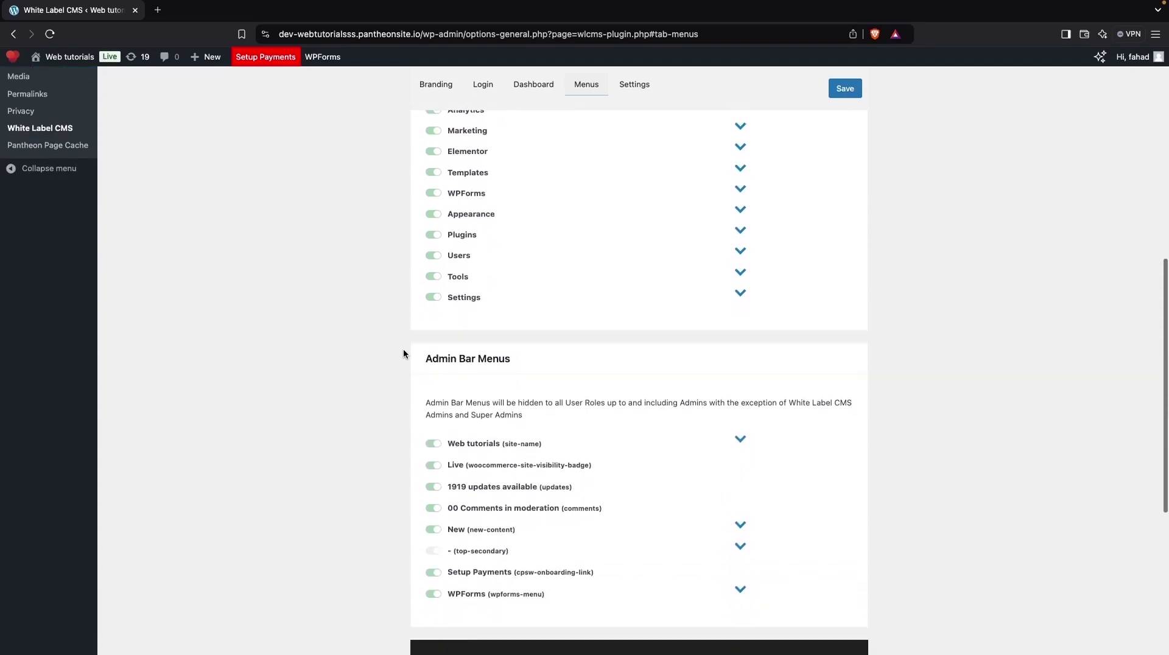
scroll(404, 353, "up", 10)
scroll(403, 353, "up", 4)
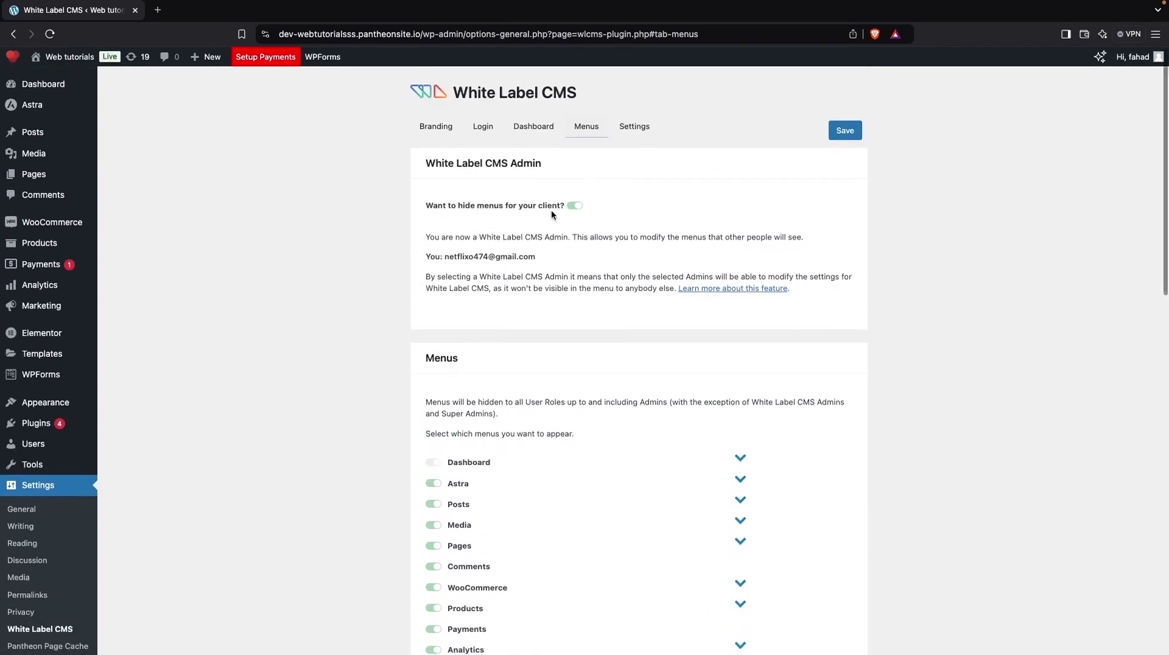
left_click(573, 205)
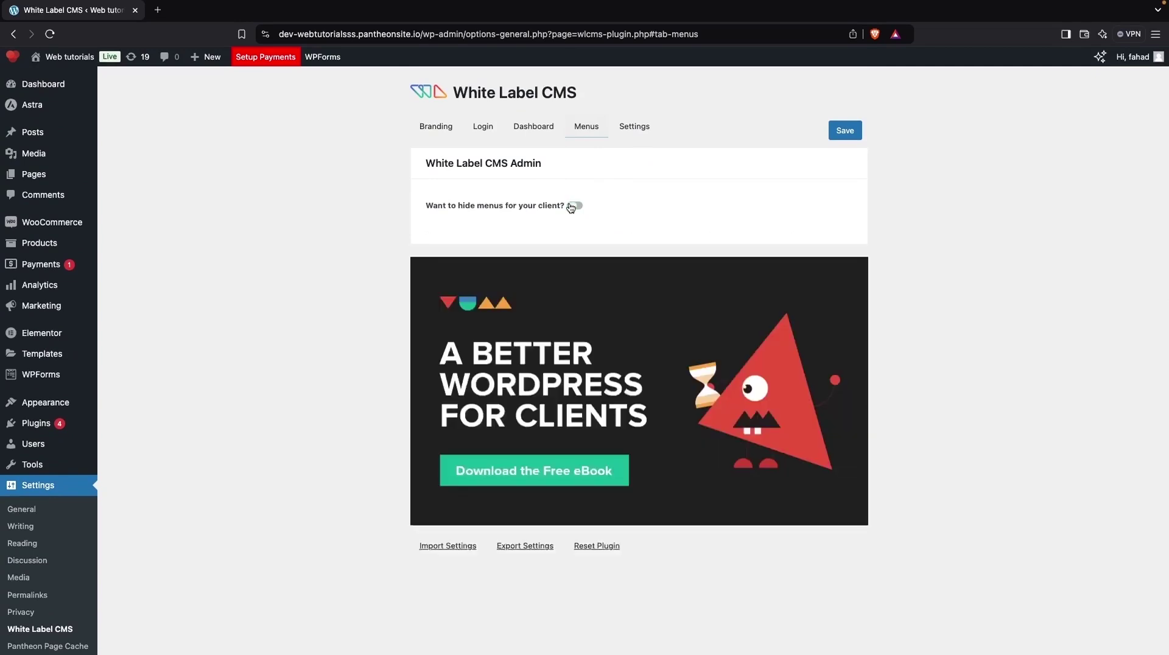
- Review the Admin Bar, Admin Settings and Custom CSS sections and save them unchanged
left_click(634, 127)
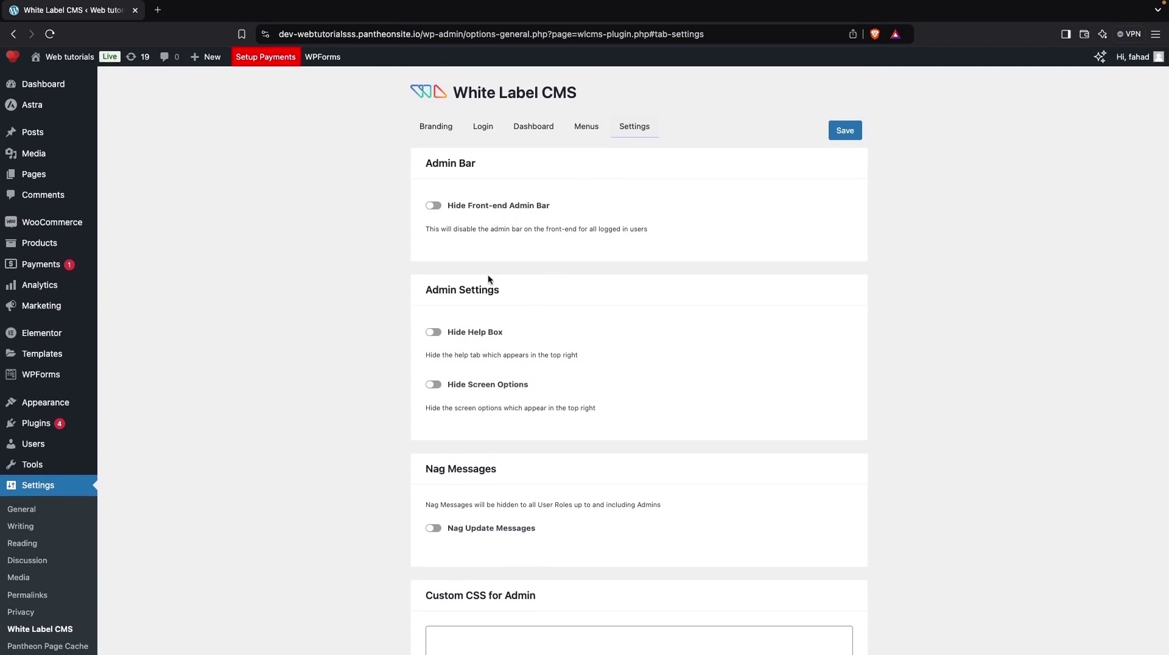
scroll(489, 277, "down", 3)
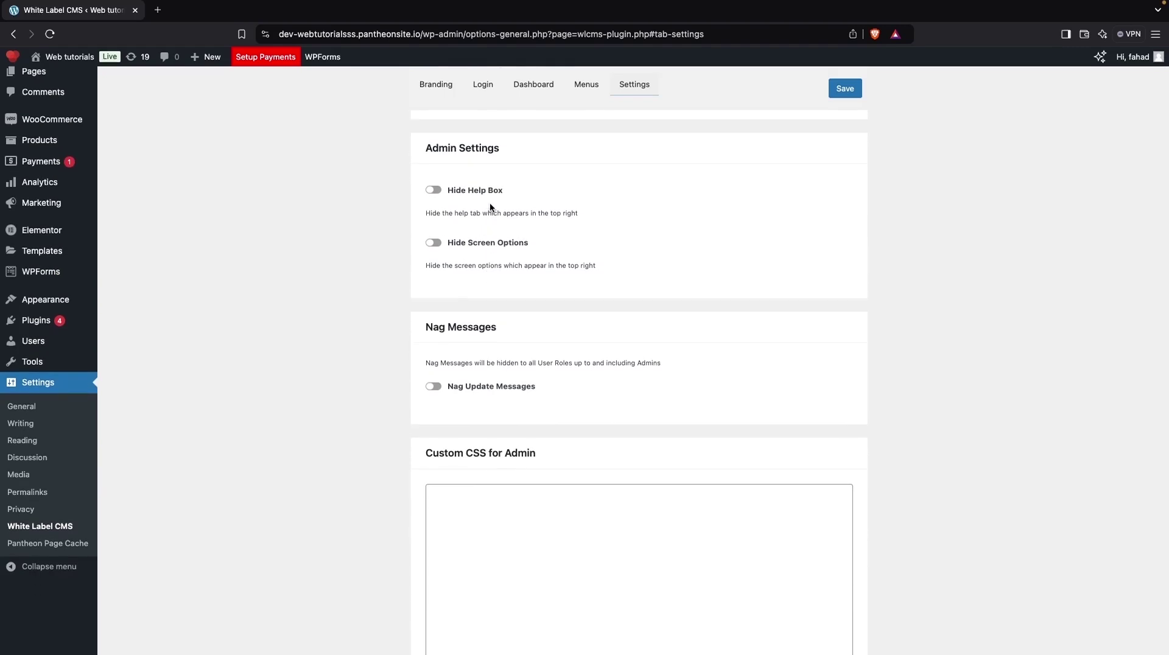
scroll(484, 232, "up", 1)
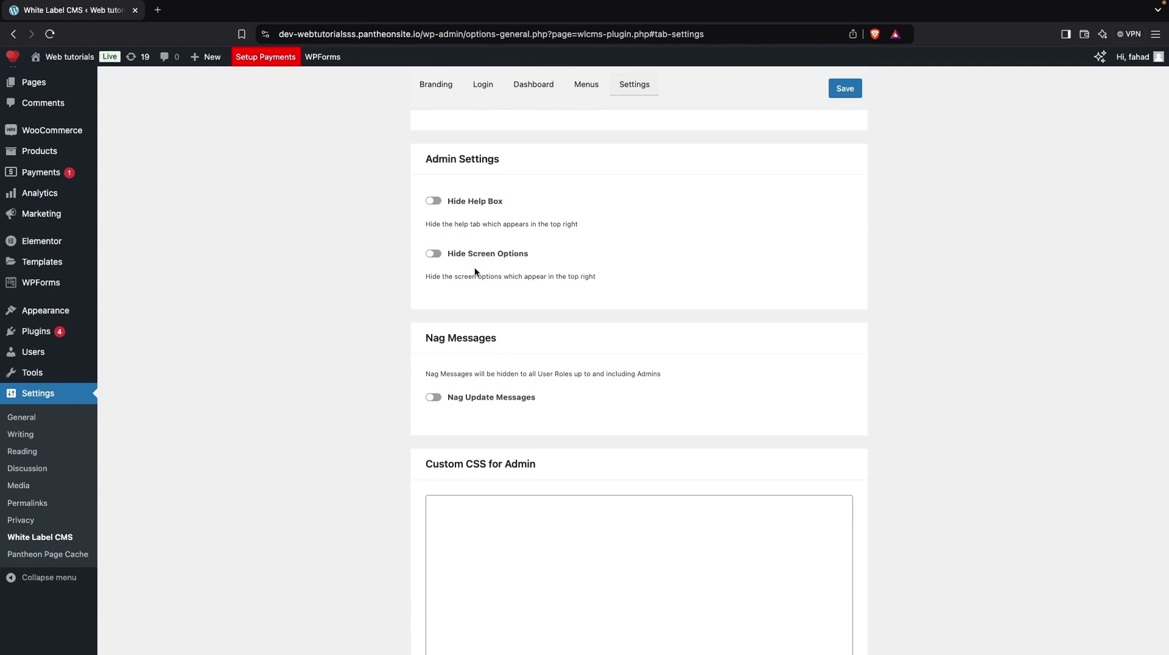
scroll(474, 267, "down", 7)
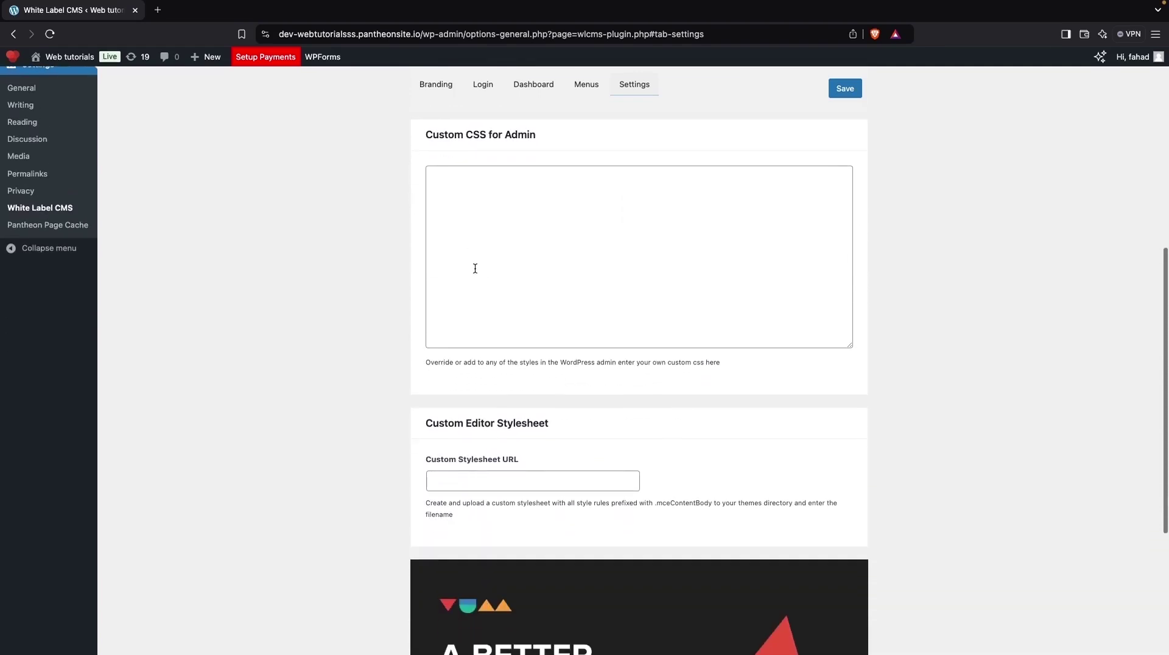
scroll(475, 271, "down", 2)
scroll(475, 268, "up", 2)
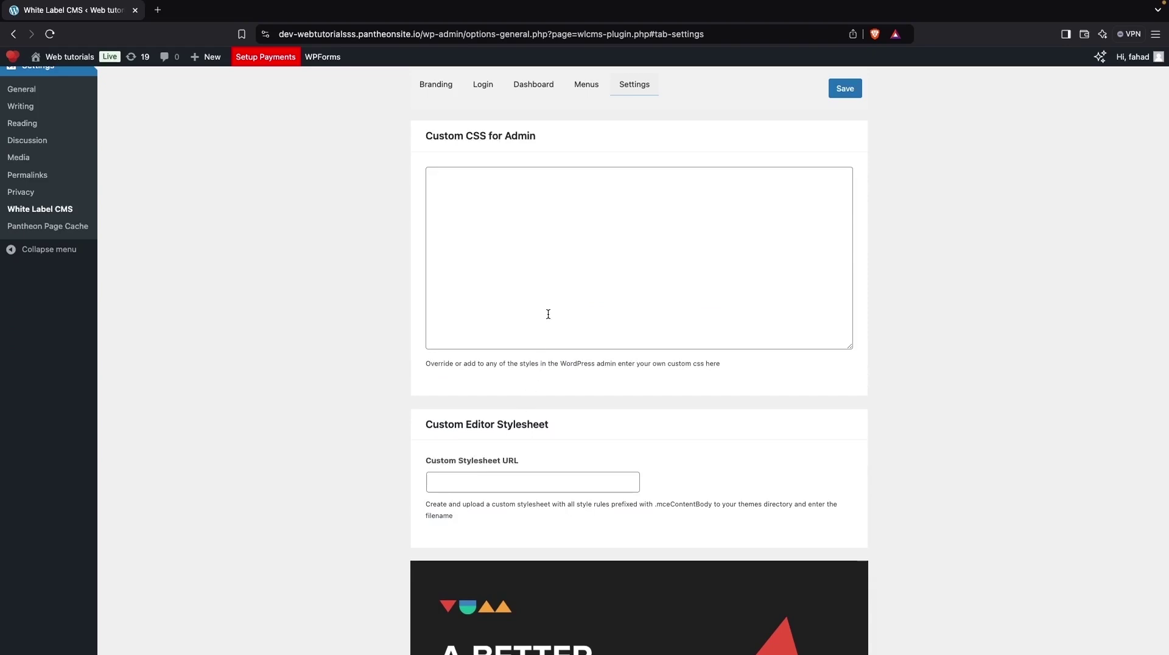
left_click(471, 487)
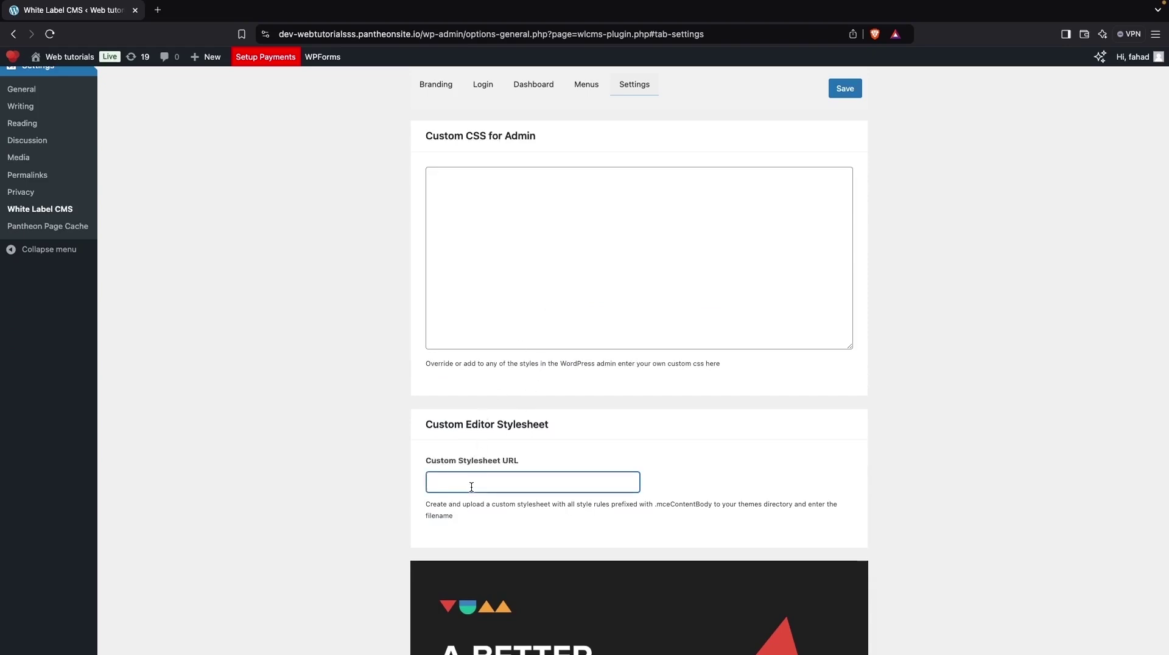
scroll(471, 486, "up", 12)
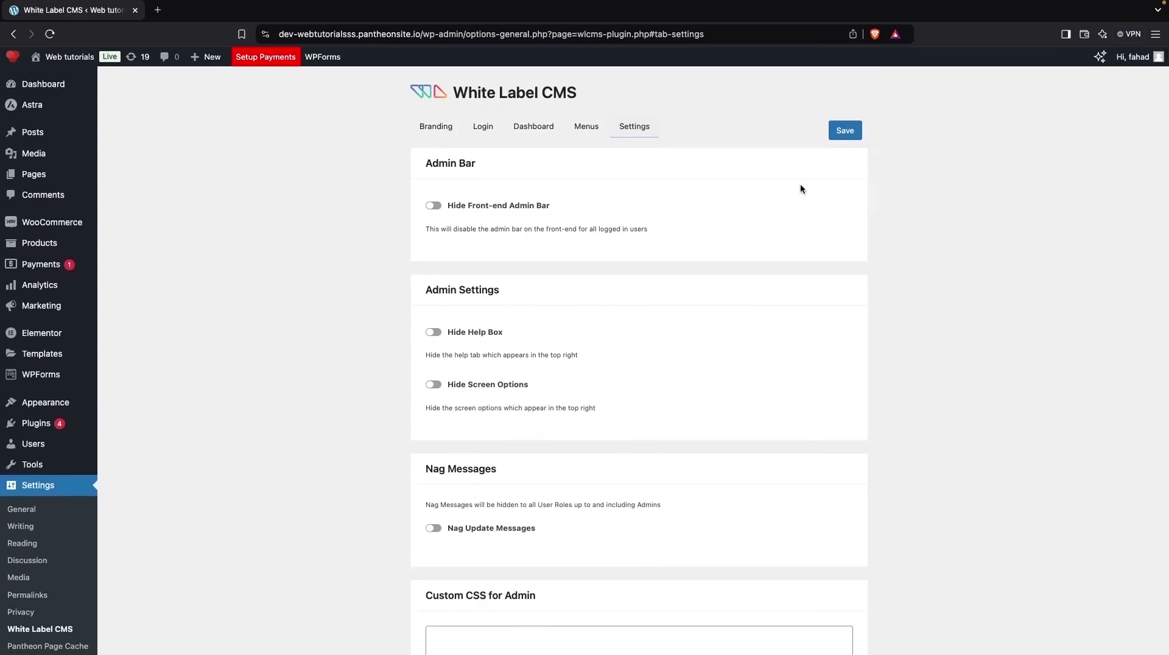
left_click(841, 135)
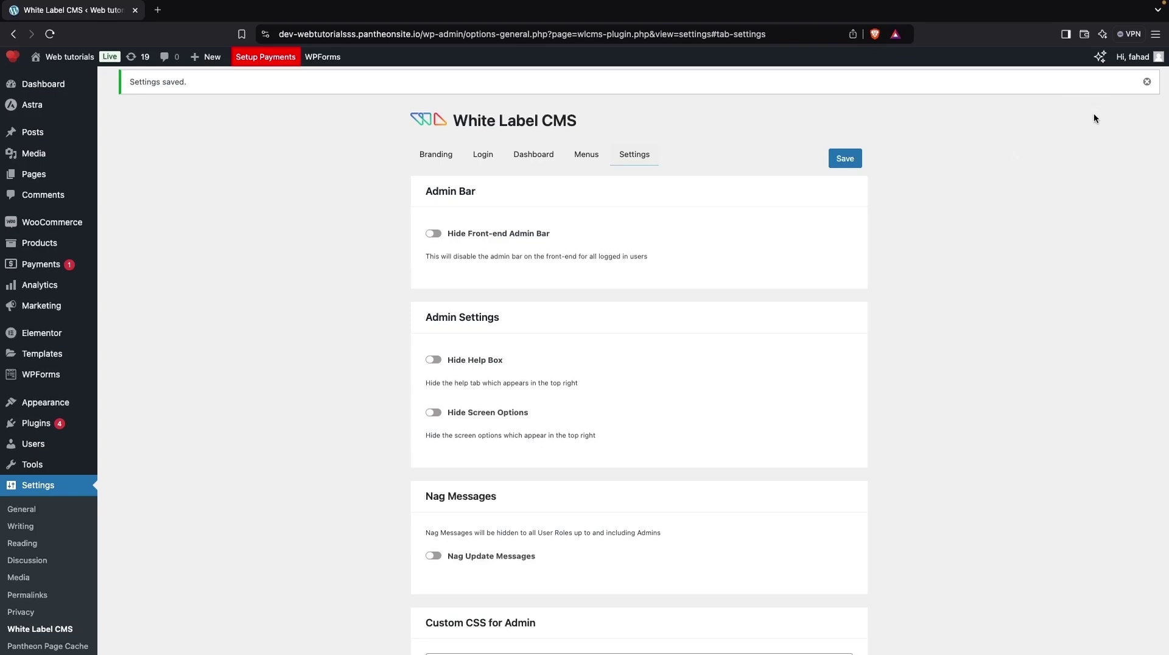
- Log out of WordPress to view the branded login page
mouse_move(1131, 68)
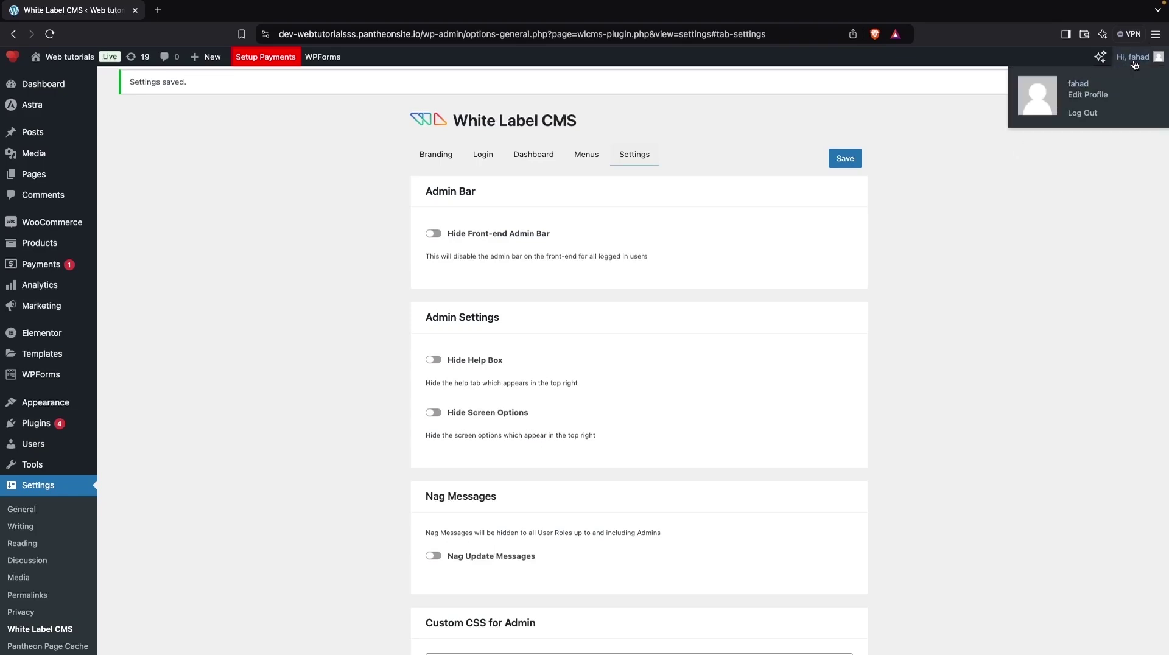
left_click(1081, 114)
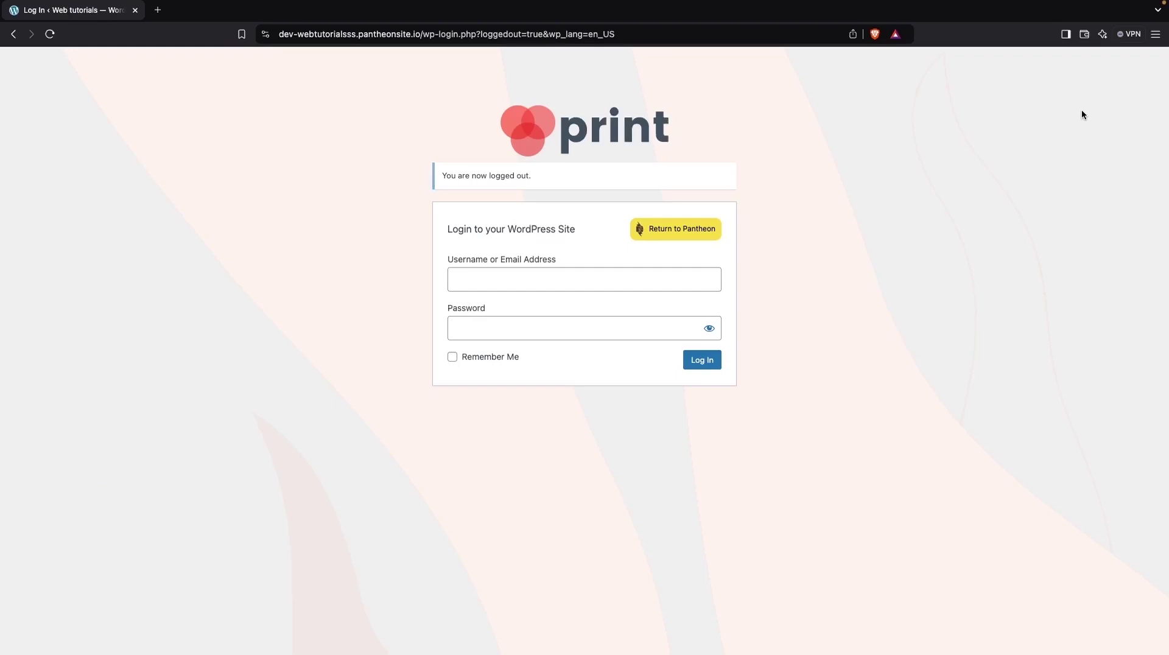